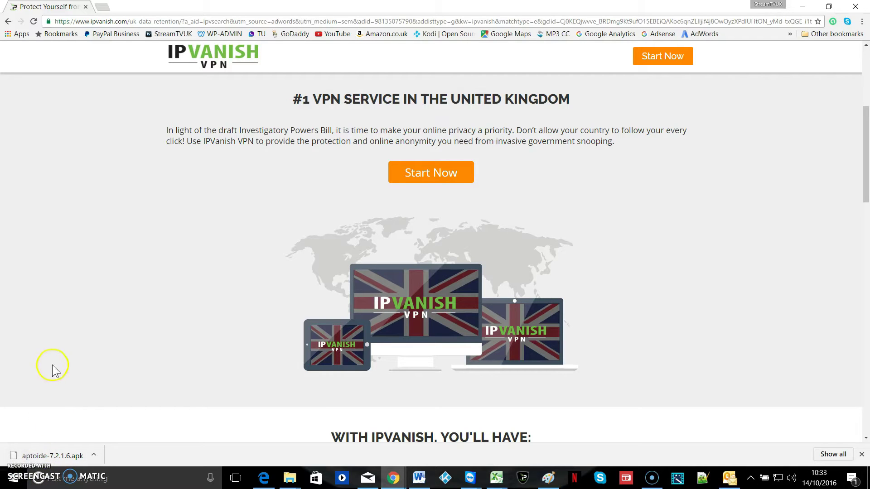
scroll(60, 356, "down", 2)
scroll(60, 356, "down", 1)
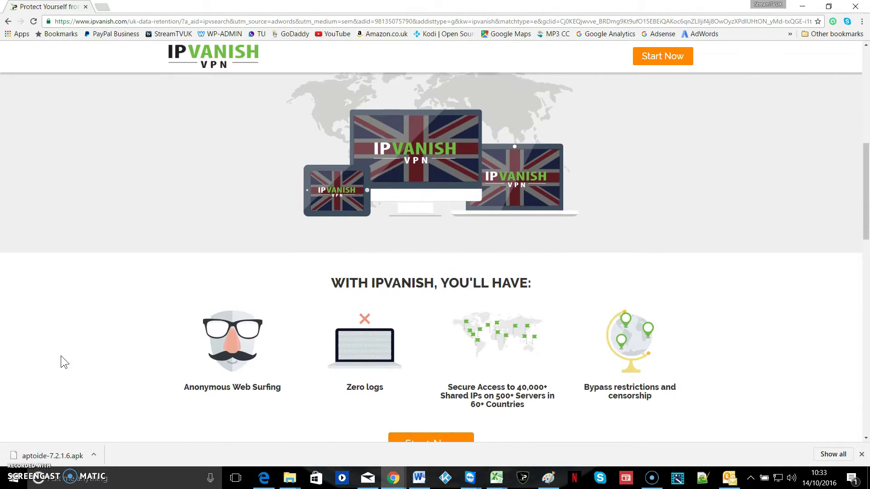
scroll(60, 356, "down", 1)
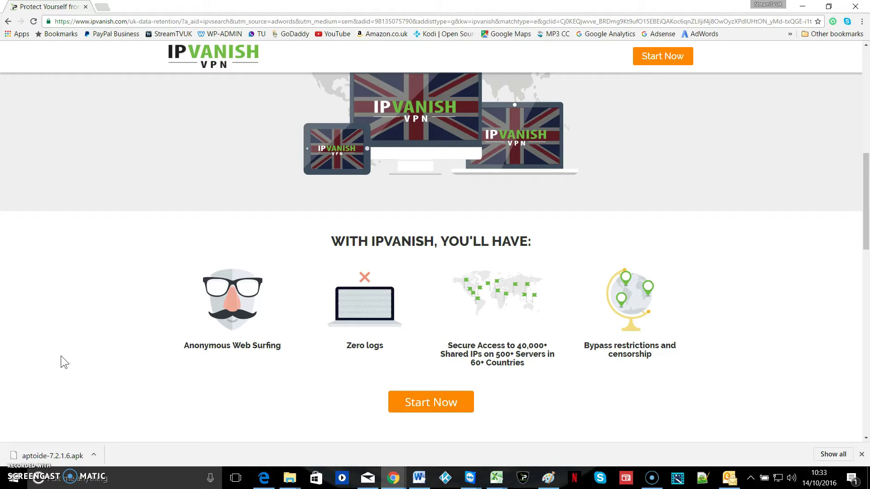
- Bring up the 'my fire - TeamViewer' remote session and move up to the Fire TV Search screen
left_click(470, 480)
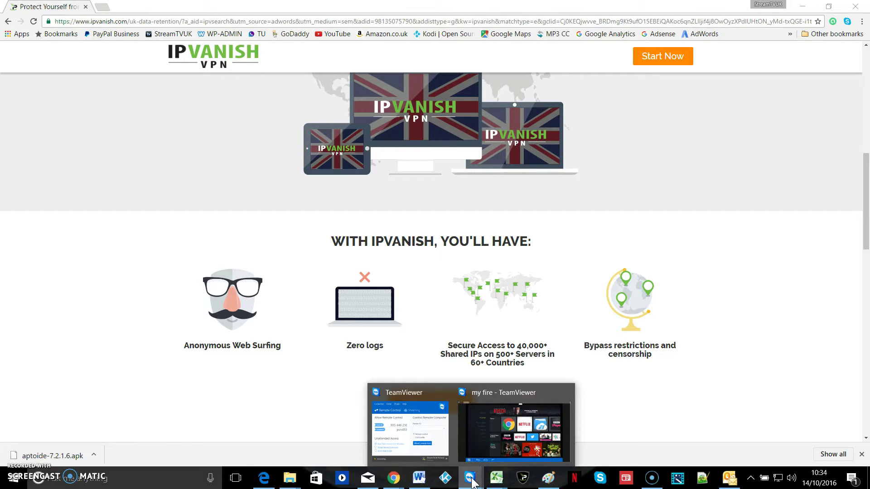
left_click(485, 444)
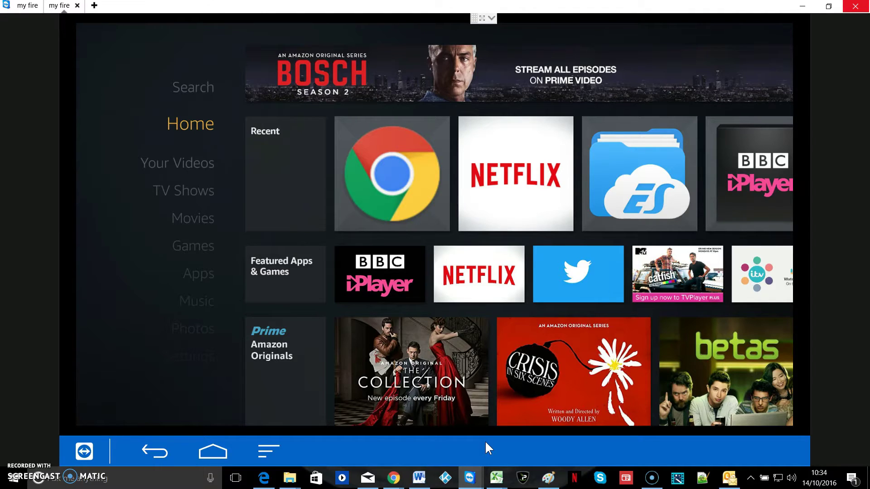
key("Up")
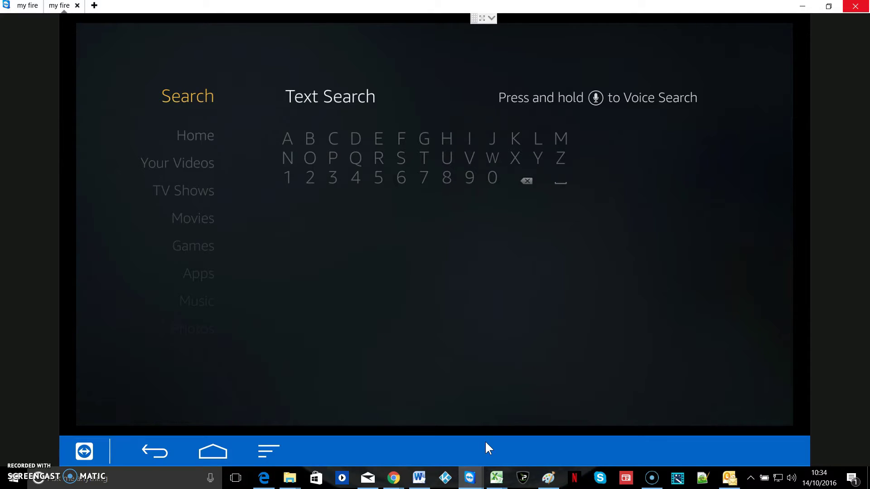
- Check the 'Es File Explorer' text search results, back out and return to the Fire TV home row
key("Right")
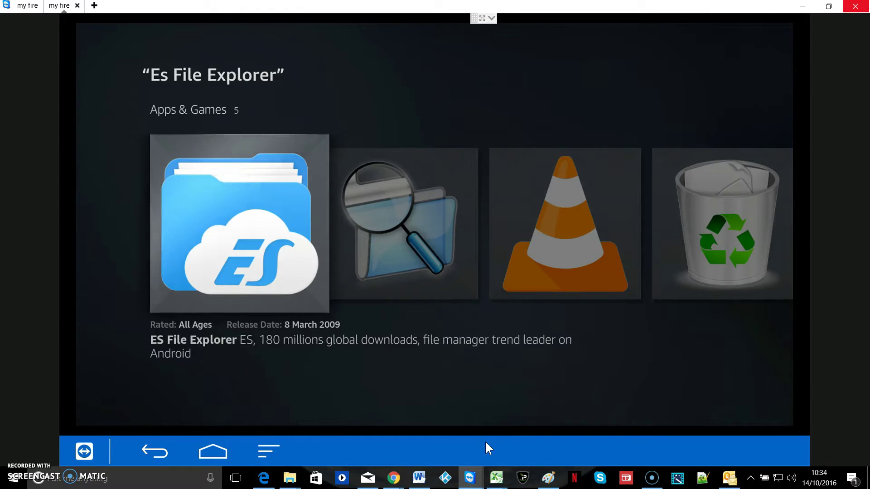
key("Escape")
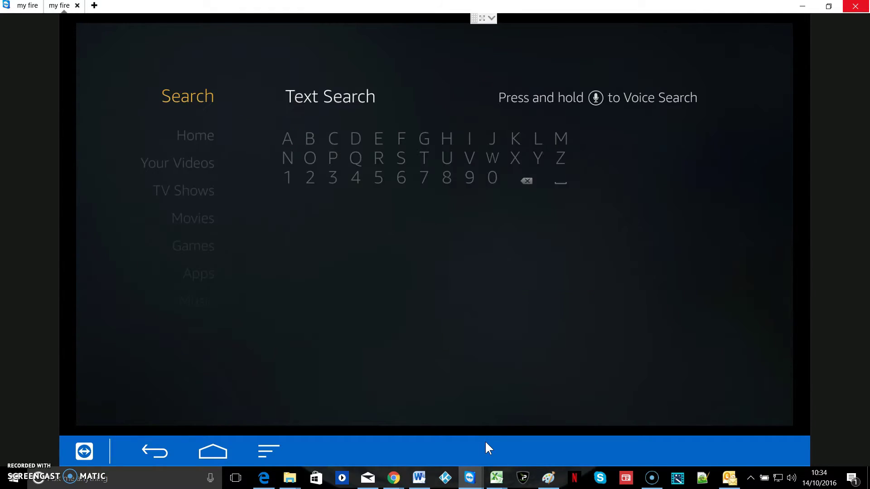
key("Down")
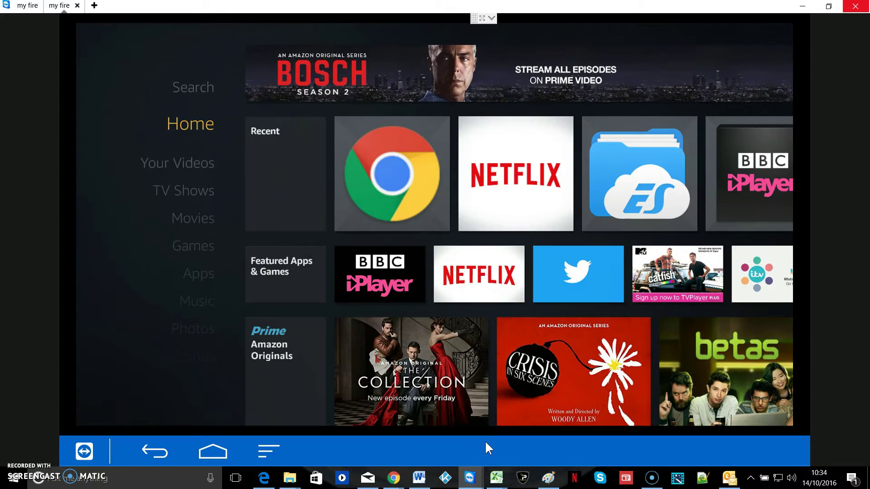
- From the Fire TV app grid, focus and launch ES File Explorer
key("Home")
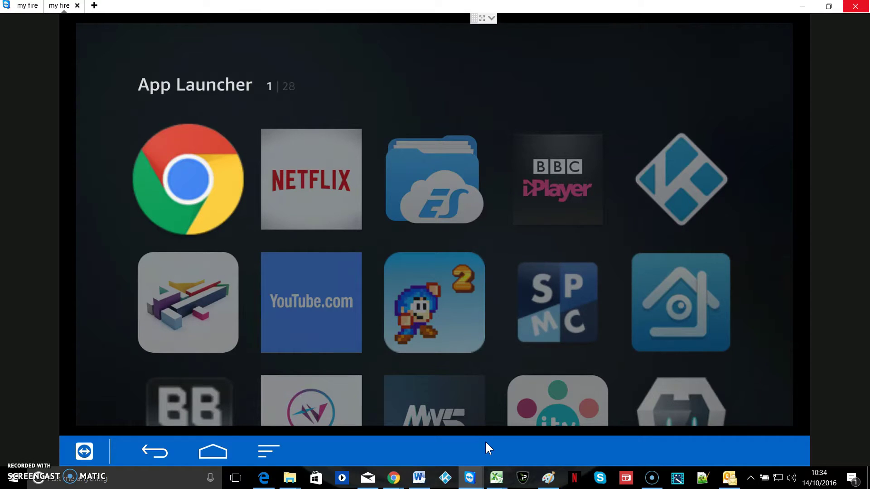
key("Right")
key("Right")
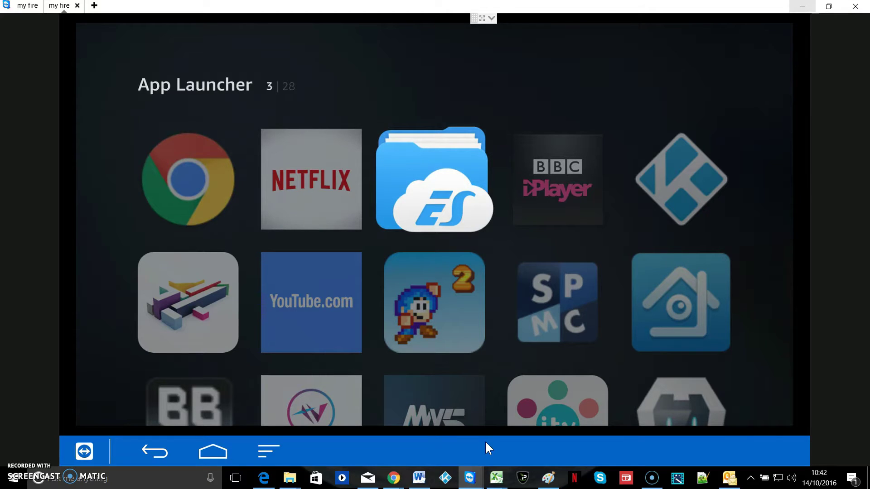
key("Return")
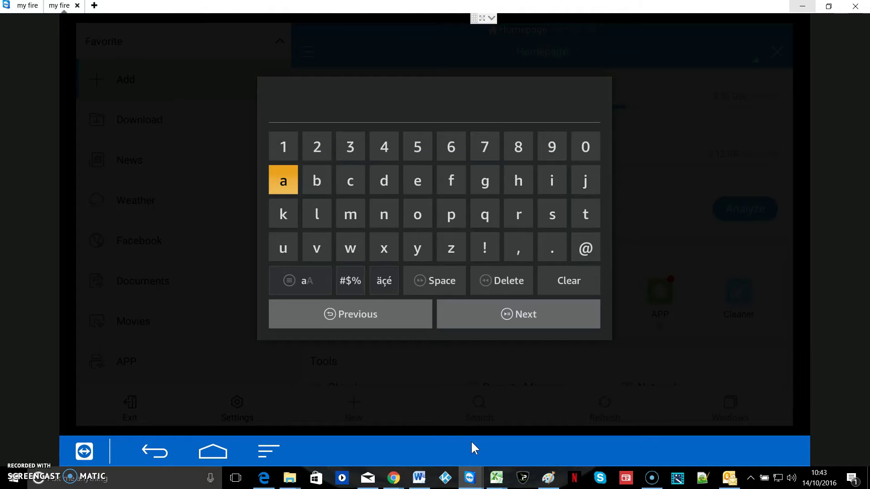
key("Down")
key("Up")
key("Right")
key("Right")
key("Right")
key("Right")
key("Right")
key("Right")
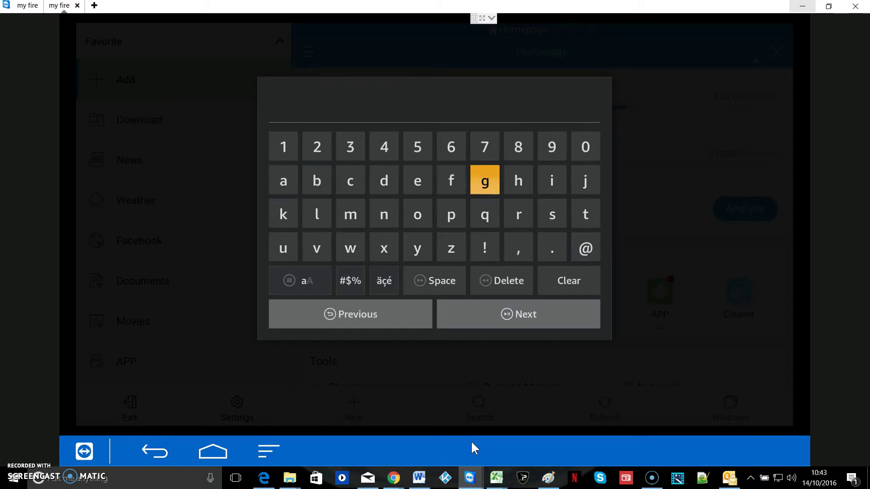
key("Right")
key("Return")
key("Down")
key("Right")
key("Right")
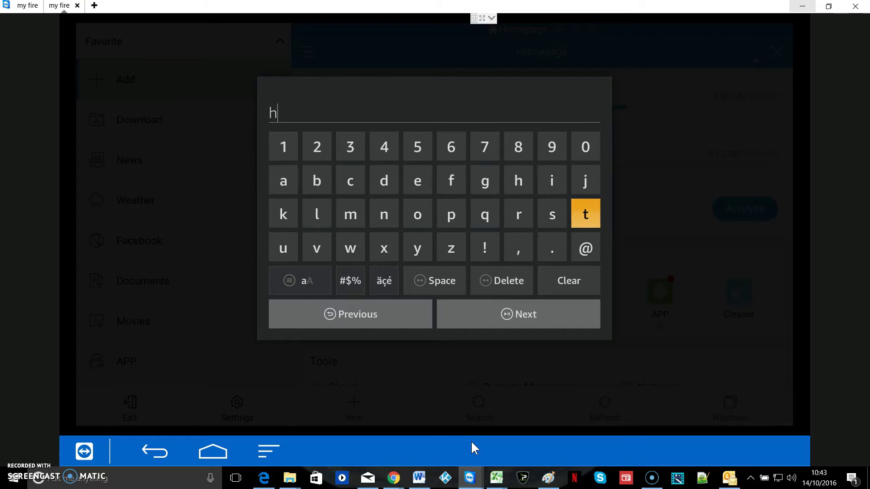
key("Return")
key("Return")
key("Left")
key("Left")
key("Left")
key("Left")
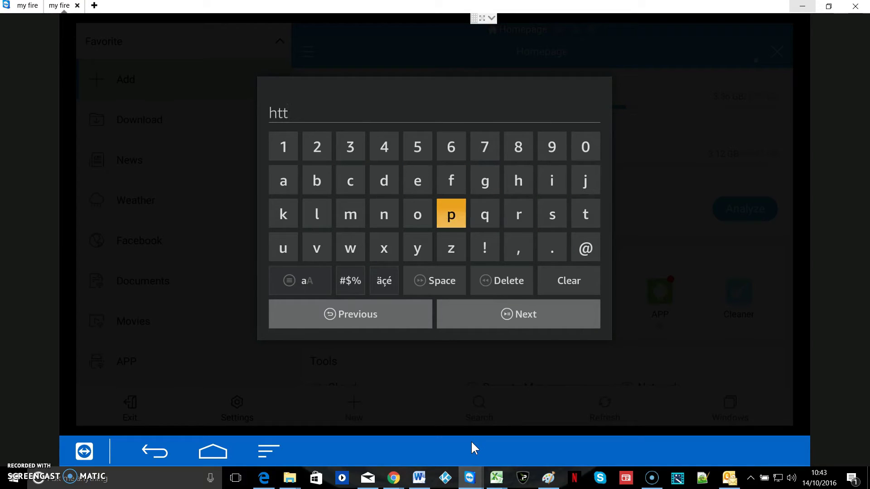
key("Return")
key("Down")
key("Down")
key("Left")
key("Left")
key("Return")
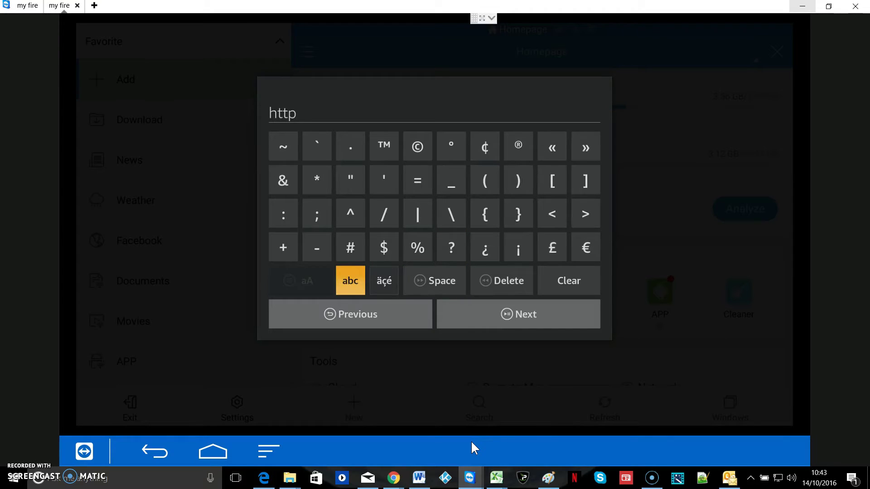
key("Up")
key("Up")
key("Left")
key("Left")
key("Return")
key("Right")
key("Right")
key("Right")
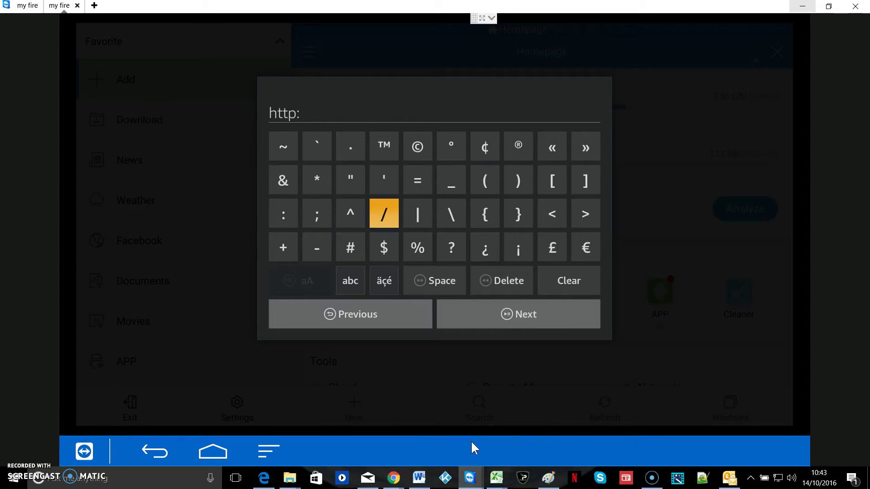
key("Return")
key("Return")
key("Down")
key("Down")
key("Left")
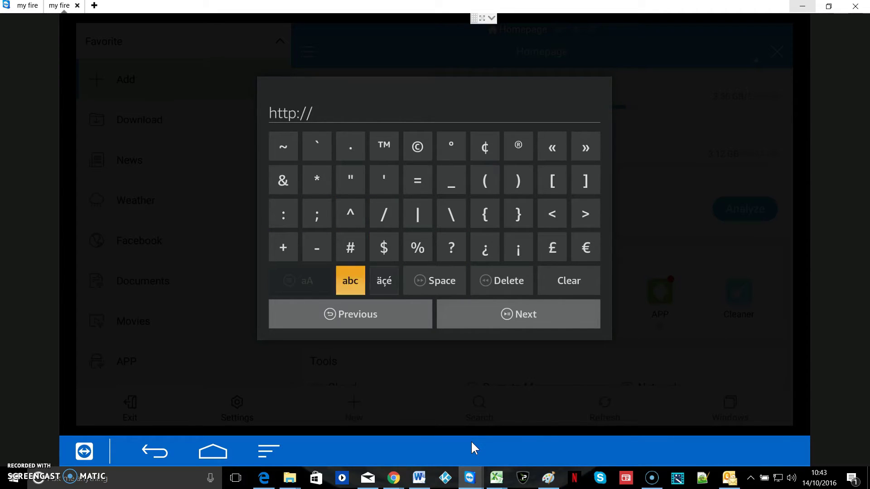
key("Return")
- Continue the address with 'streamtvuk.com/' on the on-screen keyboard
key("Up")
key("Up")
key("Right")
key("Right")
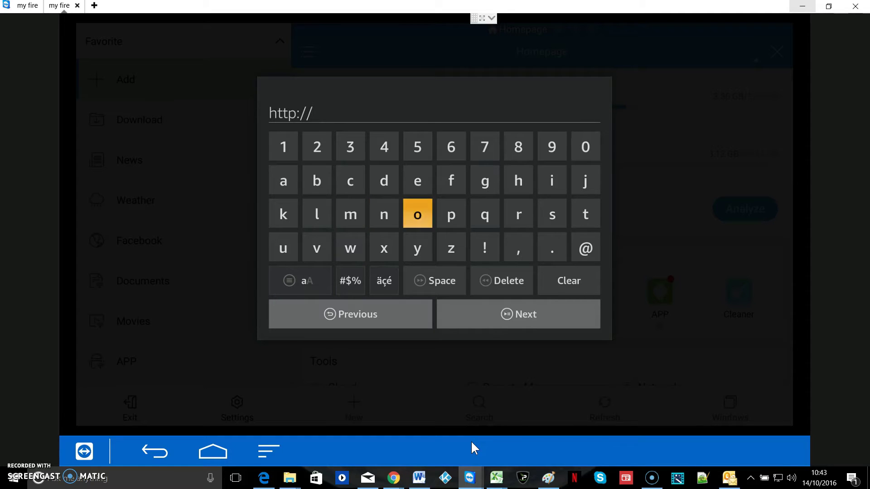
key("Right")
key("Right")
key("Right")
key("Right")
key("Return")
key("Right")
key("Return")
key("Left")
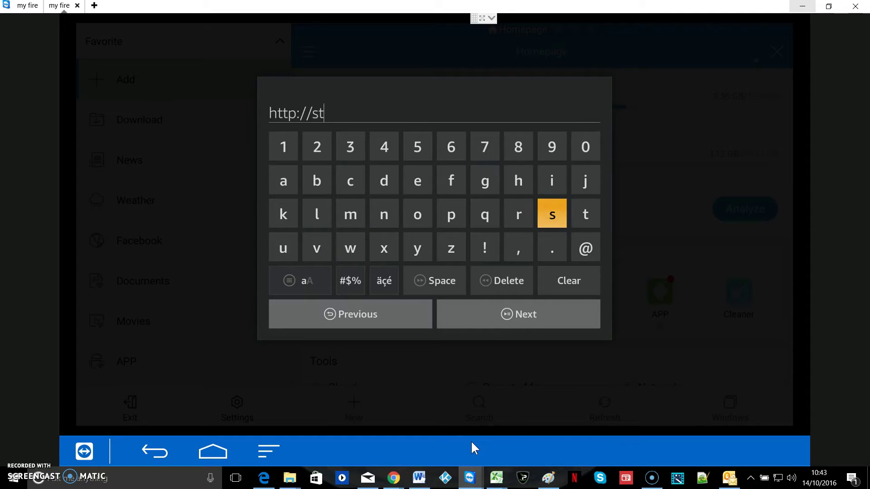
key("Left")
key("Return")
key("Up")
key("Left")
key("Left")
key("Left")
key("Return")
key("Left")
key("Left")
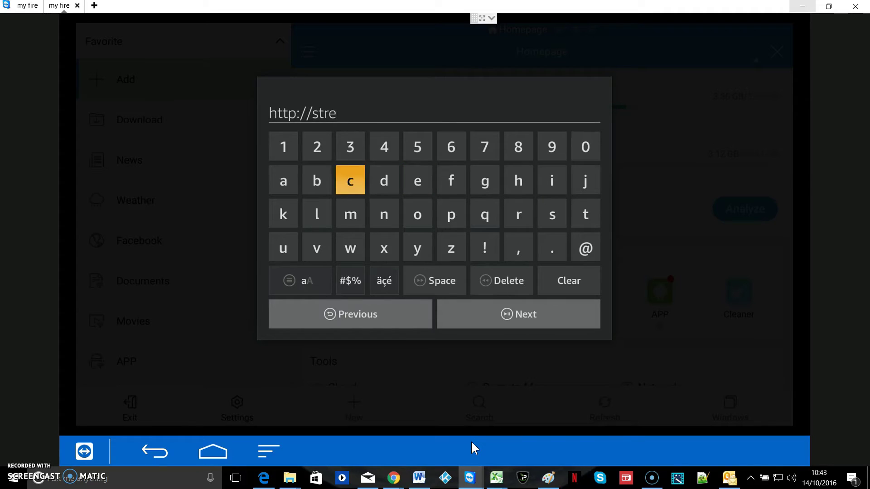
key("Left")
key("Left")
key("Return")
key("Down")
key("Right")
key("Right")
key("Return")
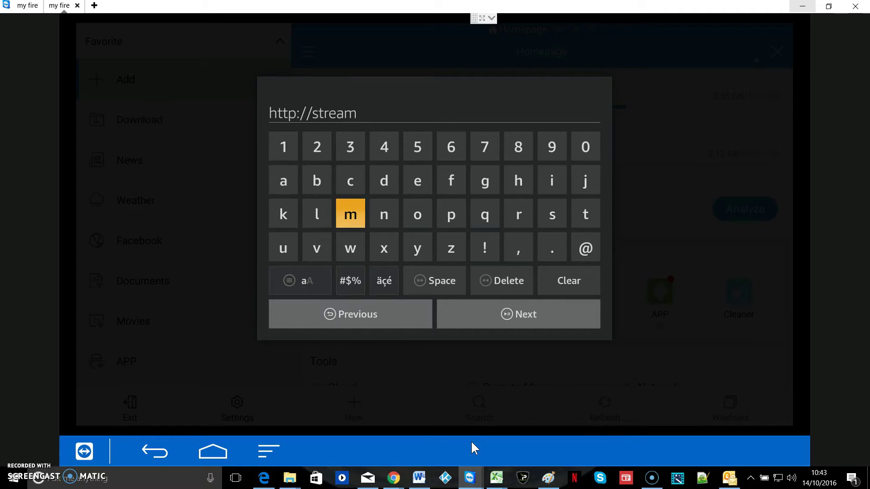
key("Right")
key("Right")
key("Right")
key("Right")
key("Right")
key("Right")
key("Right")
key("Return")
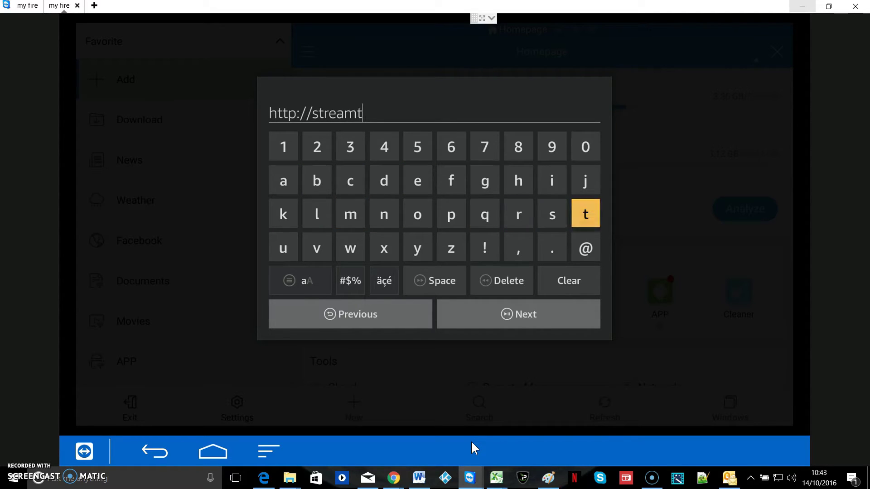
key("Right")
key("Right")
key("Down")
key("Return")
key("Left")
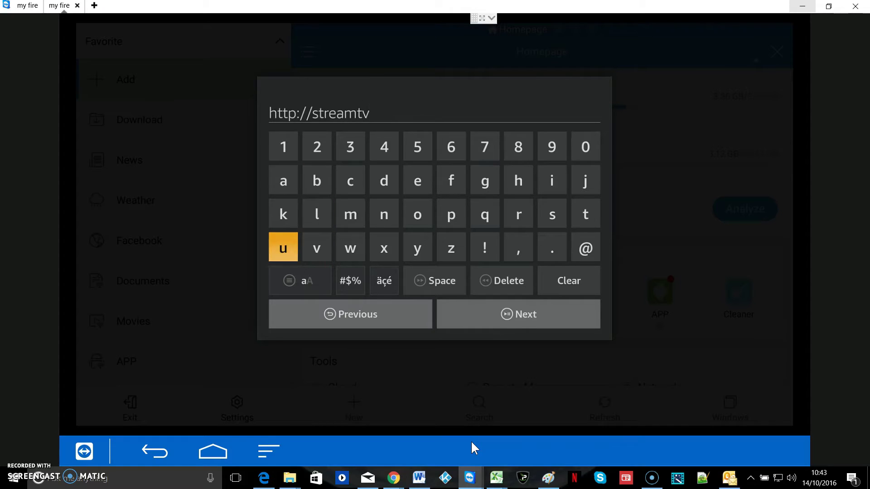
key("Return")
key("Up")
key("Return")
key("Down")
key("Right")
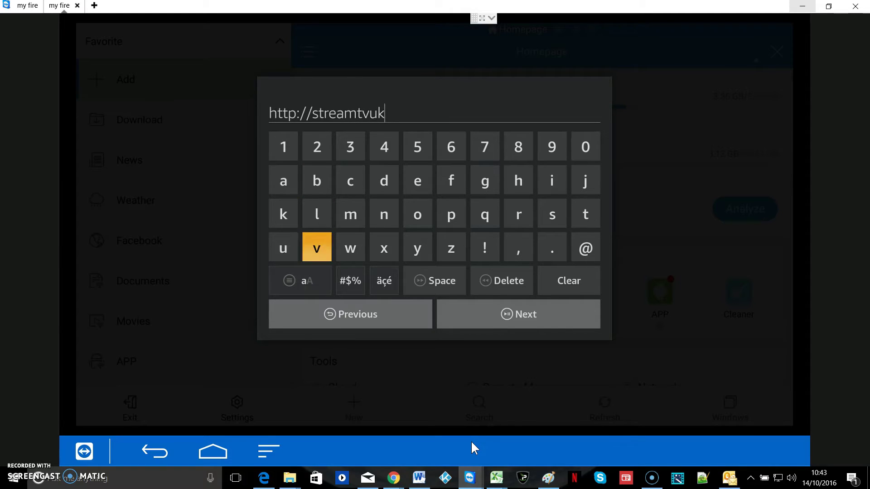
key("Right")
key("Right")
key("Right")
key("Right")
key("Right")
key("Right")
key("Right")
key("Return")
key("Right")
key("Right")
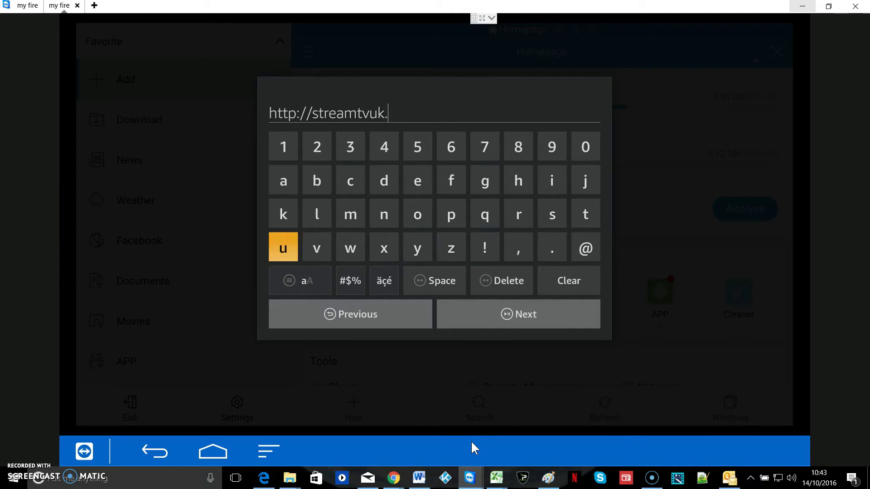
key("Right")
key("Up")
key("Up")
key("Right")
key("Return")
key("Down")
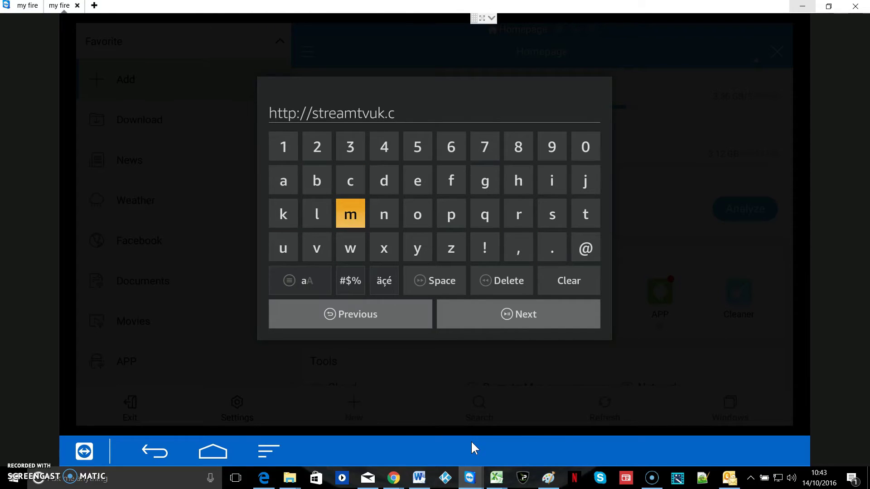
key("Right")
key("Right")
key("Return")
key("Left")
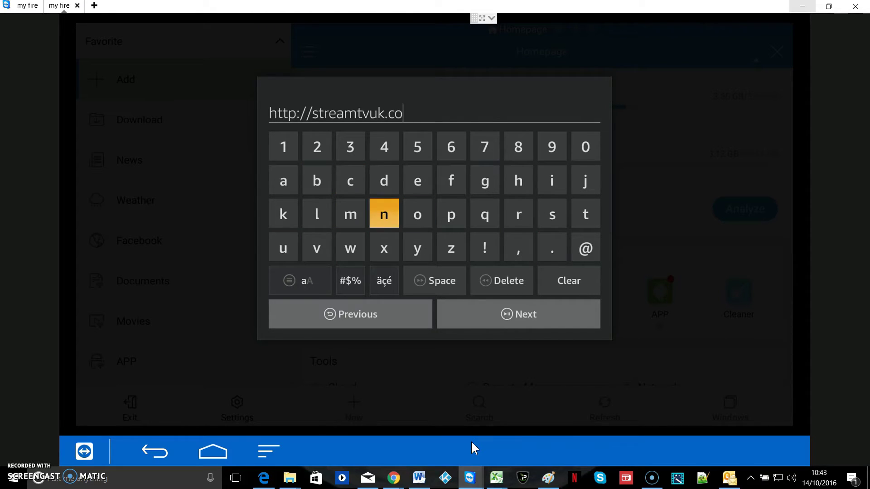
key("Left")
key("Return")
key("Down")
key("Down")
key("Return")
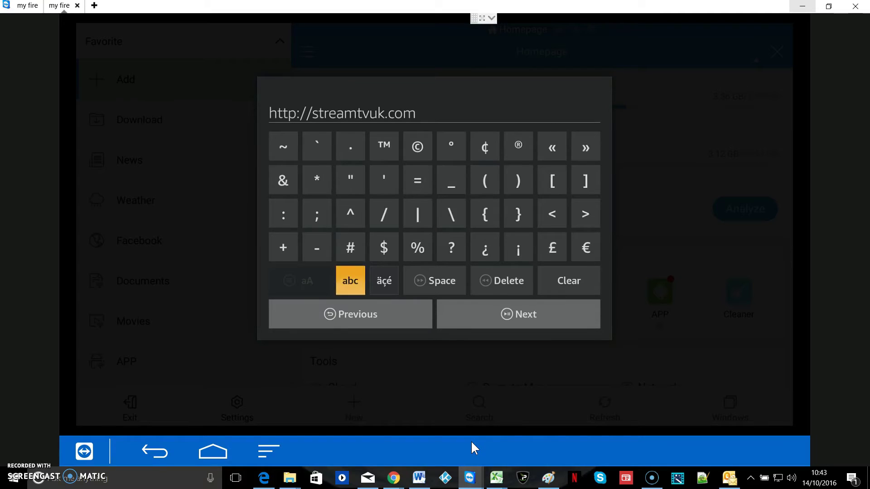
key("Up")
key("Up")
key("Right")
key("Return")
key("Down")
key("Down")
key("Left")
key("Return")
key("Up")
key("Up")
key("Up")
key("Right")
key("Return")
key("Down")
key("Right")
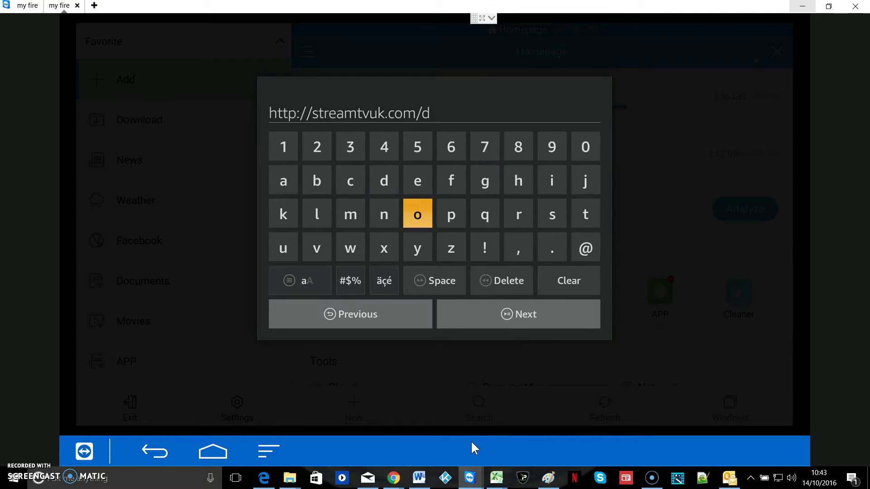
key("Return")
key("Down")
key("Left")
key("Left")
key("Return")
key("Up")
key("Right")
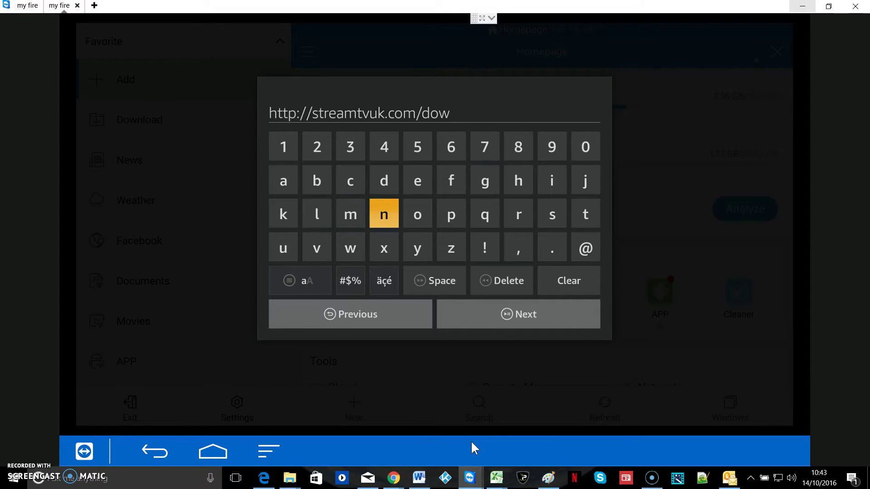
key("Return")
key("Right")
key("Right")
key("Right")
key("Right")
key("Left")
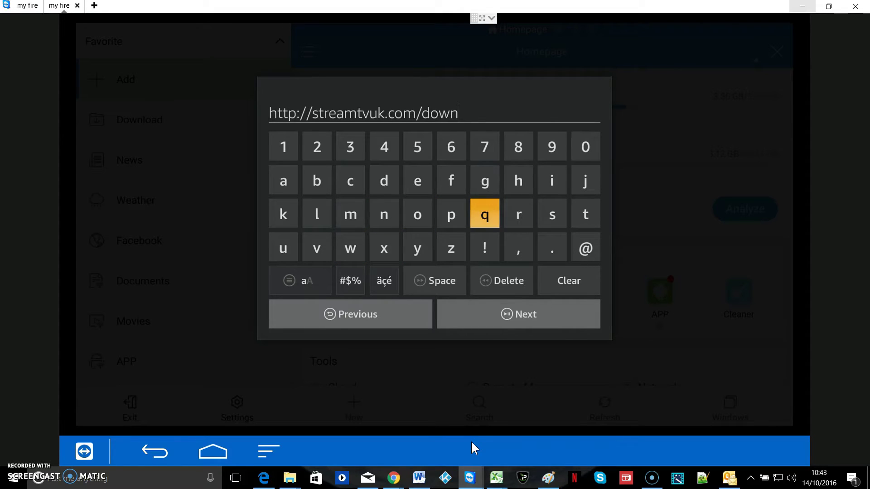
key("Left")
key("Left")
key("Left")
key("Left")
key("Return")
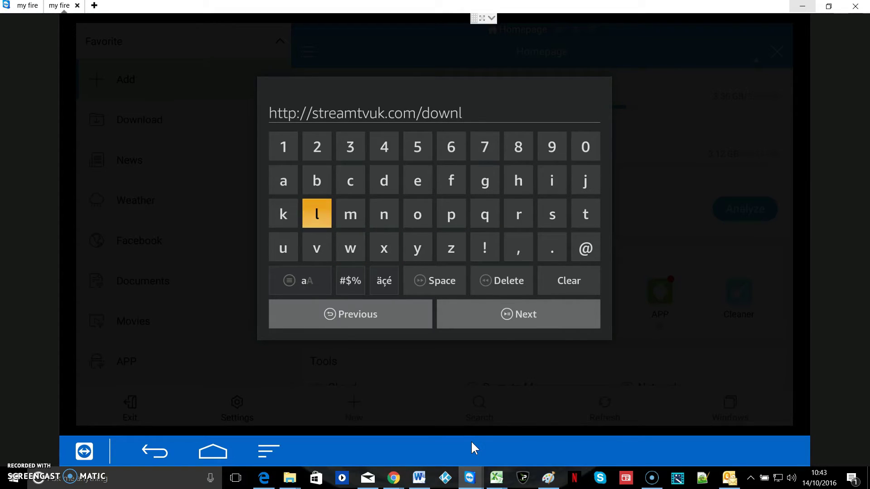
key("Right")
key("Right")
key("Right")
key("Return")
key("Up")
key("Left")
key("Left")
key("Left")
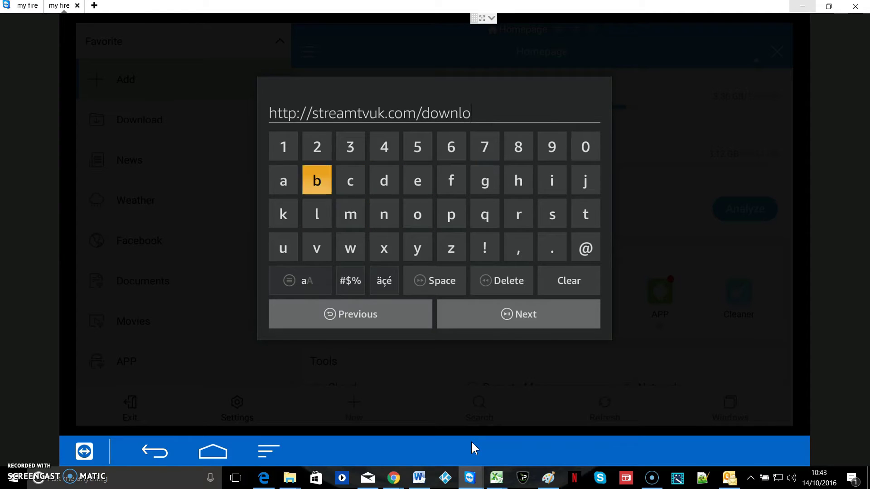
key("Left")
key("Return")
key("Right")
key("Right")
key("Right")
key("Return")
key("Down")
key("Down")
key("Down")
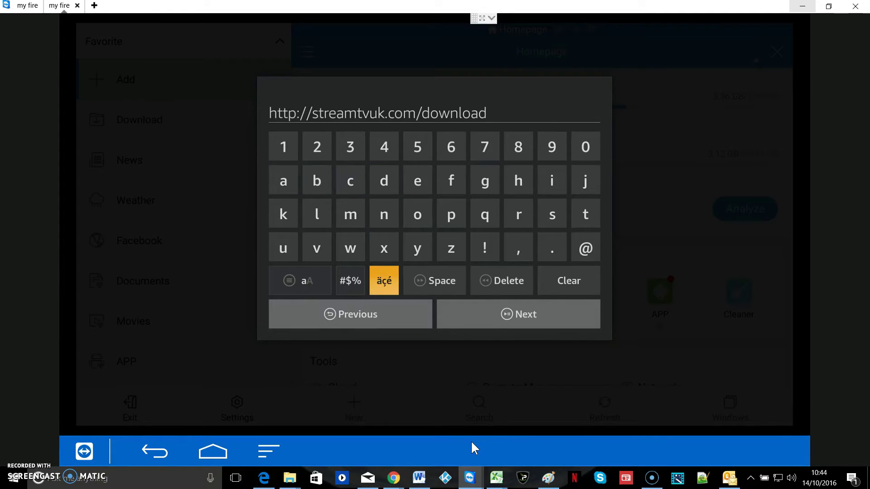
key("Down")
key("Right")
key("Return")
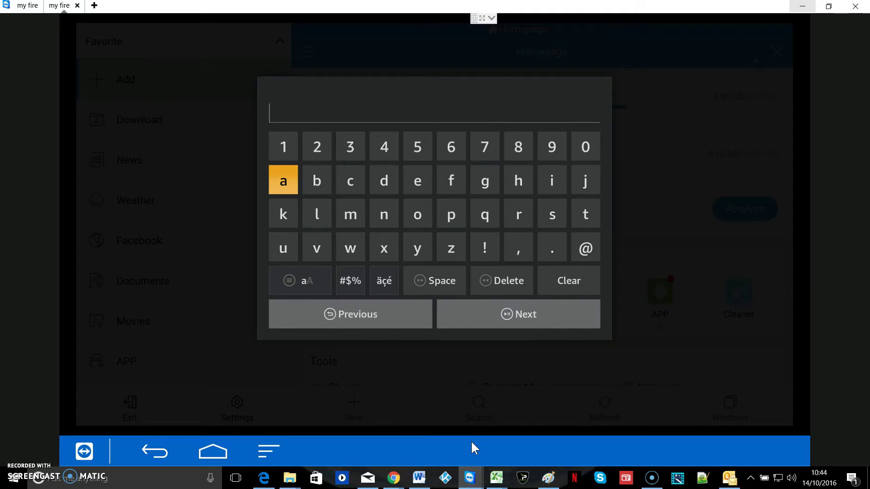
- Name the favourite '1', confirm it and add it to the ES File Explorer favourites list
key("Up")
key("Return")
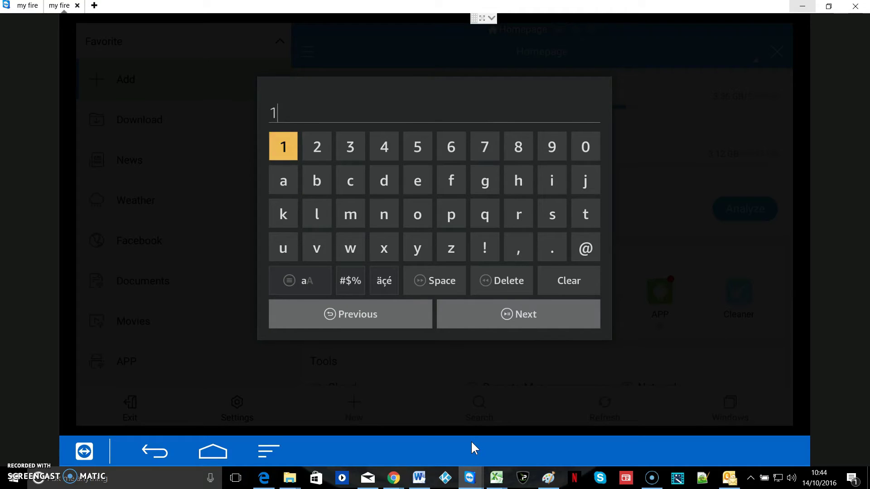
key("Down")
key("Down")
key("Down")
key("Down")
key("Down")
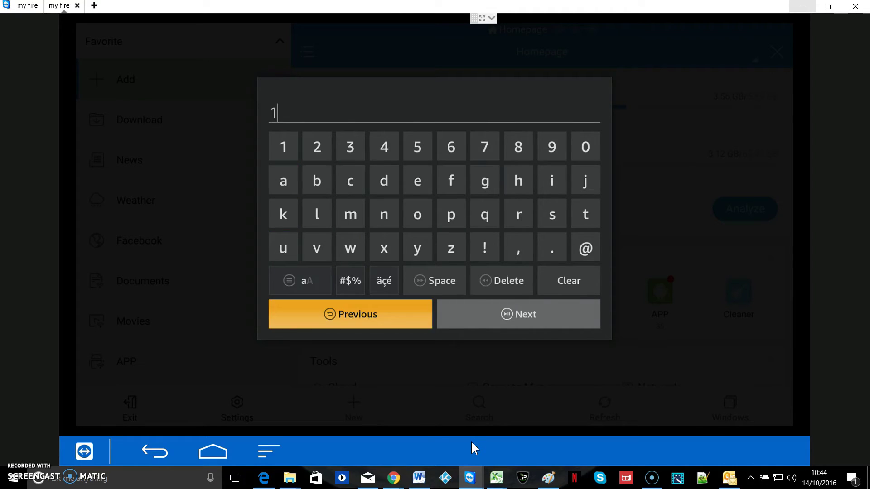
key("Right")
key("Return")
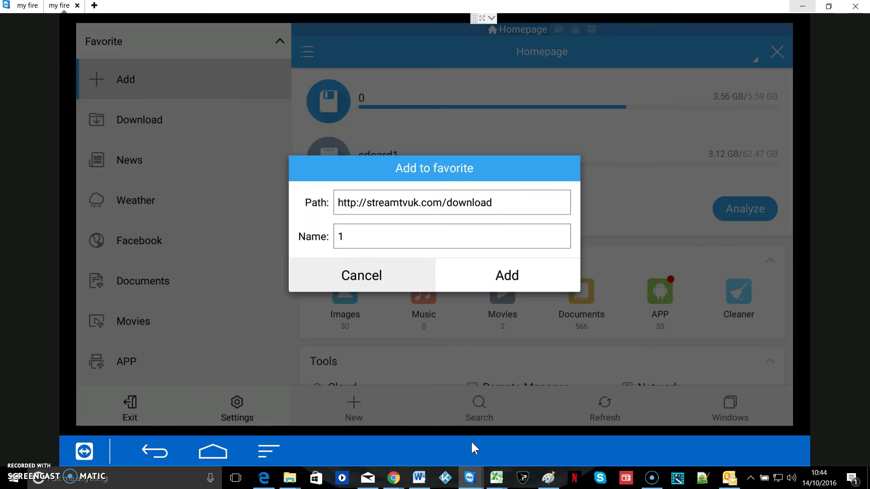
key("Right")
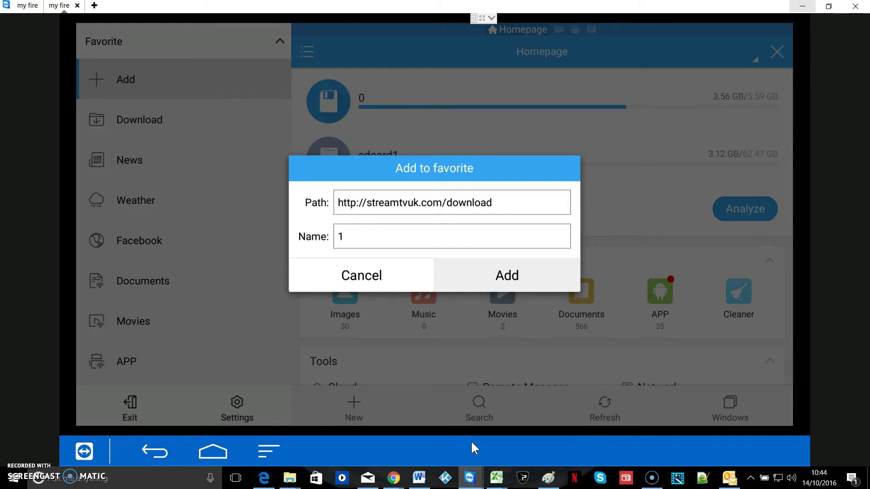
key("Return")
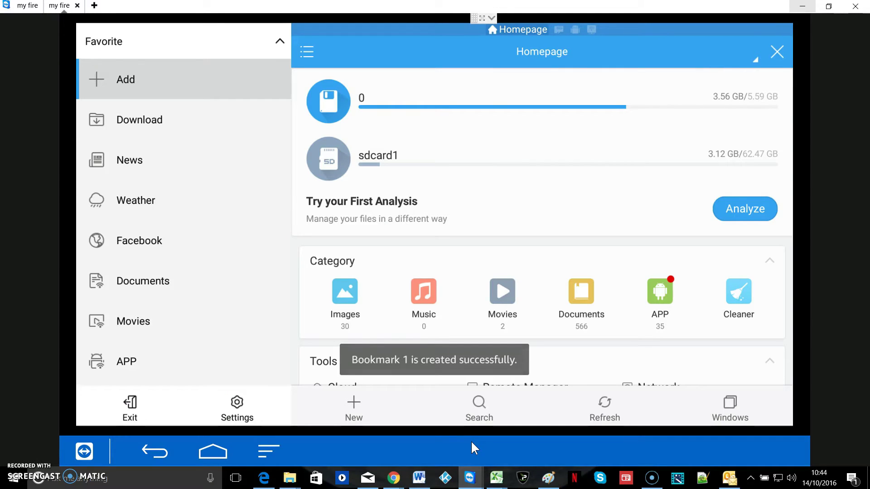
key("Down")
- Open favourite '1' and scroll the StreamTVUK download page past Kodi, UKTVNOW and the IPVanish VPN banner
key("Down")
key("Down")
key("Down")
key("Down")
key("Down")
key("Down")
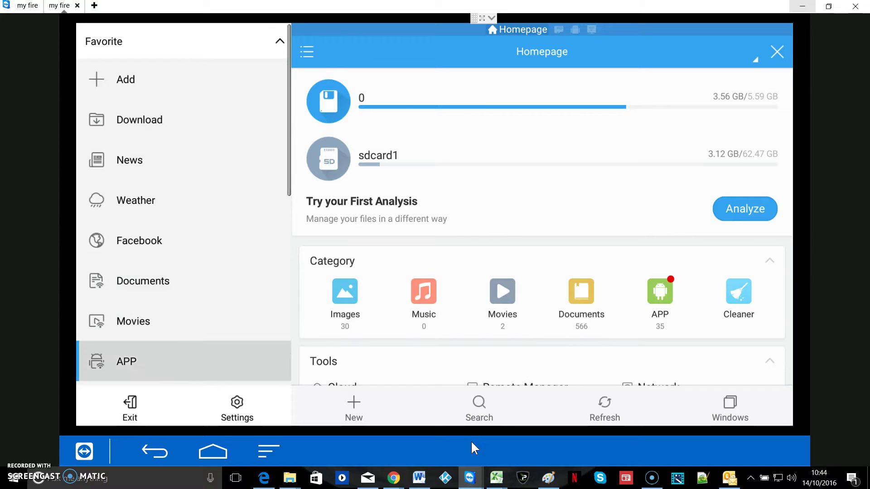
key("Down")
key("Down")
key("Down")
key("Down")
key("Down")
key("Down")
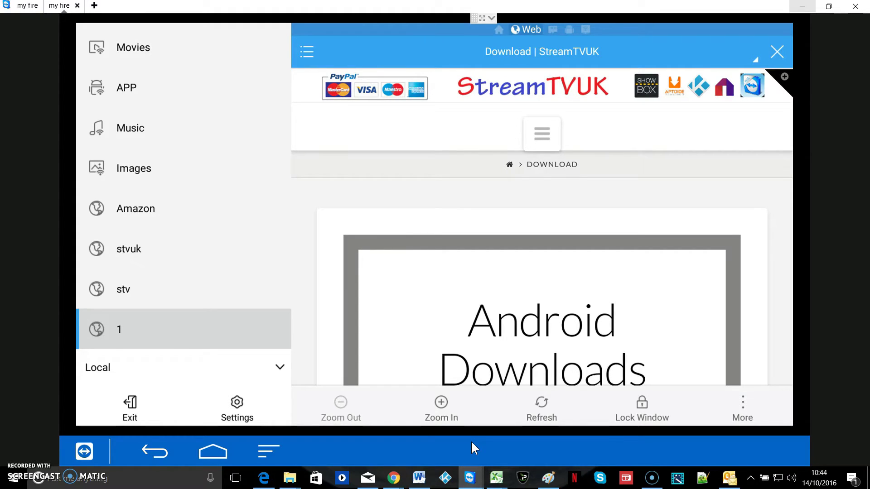
key("Right")
key("Down")
key("Down")
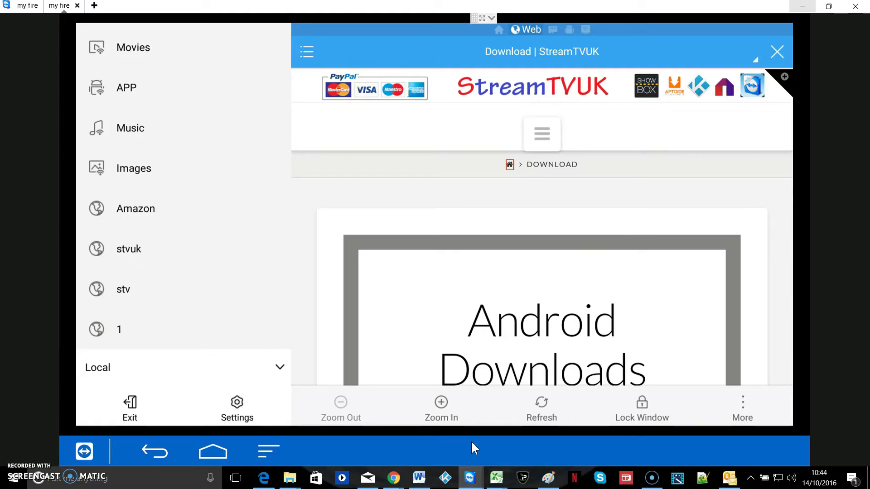
key("Down")
key("Down")
key("Down")
key("Down")
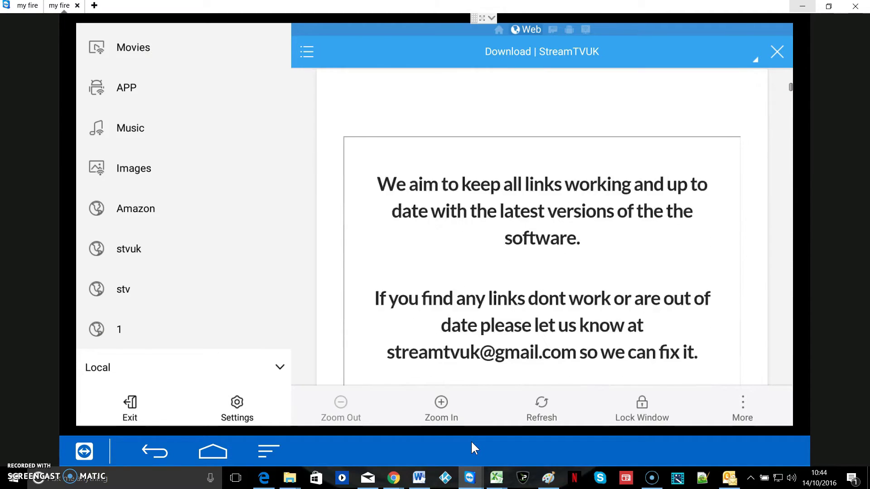
key("Down")
key("Down")
key("Down")
key("Down")
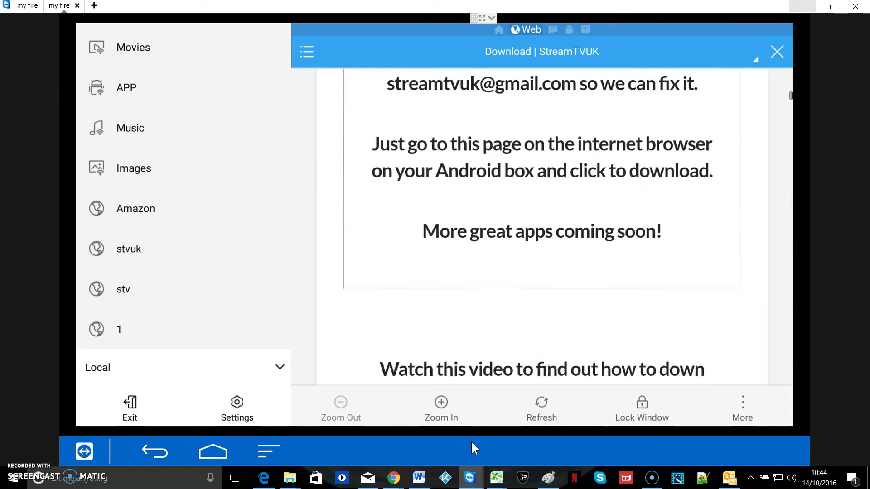
key("Down")
key("Down")
key("Down")
key("Down")
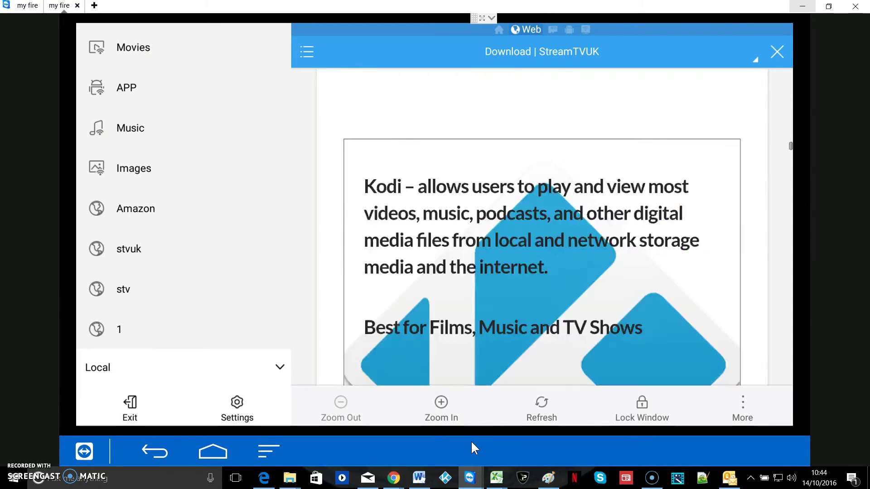
key("Down")
key("Down")
key("Down")
key("Down")
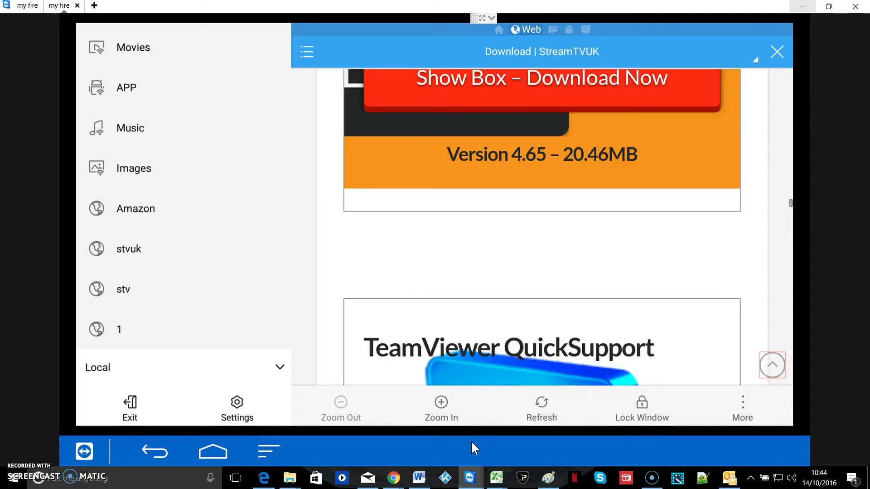
key("Down")
key("Down")
key("Down")
key("Down")
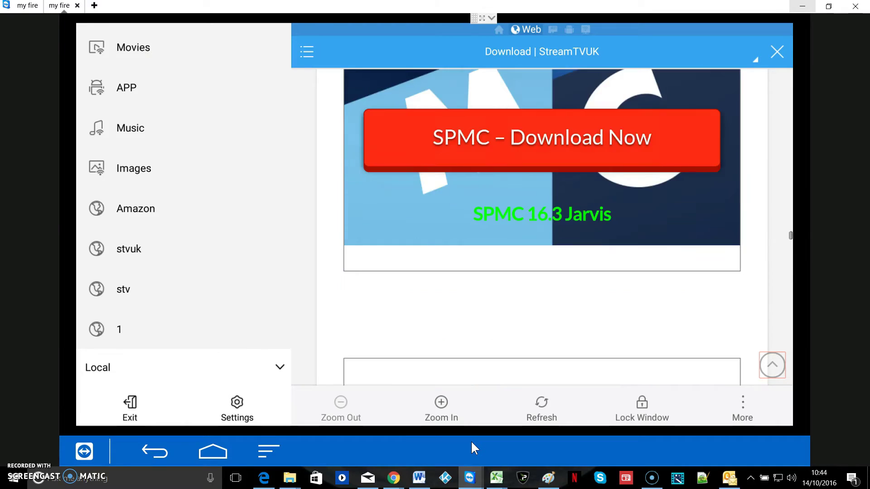
key("Down")
key("Down")
key("Down")
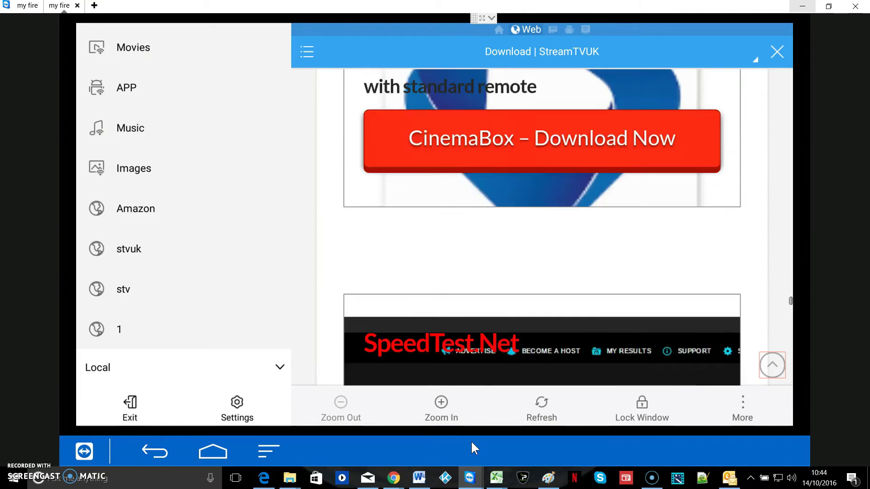
key("Down")
key("Down")
key("Down")
key("Down")
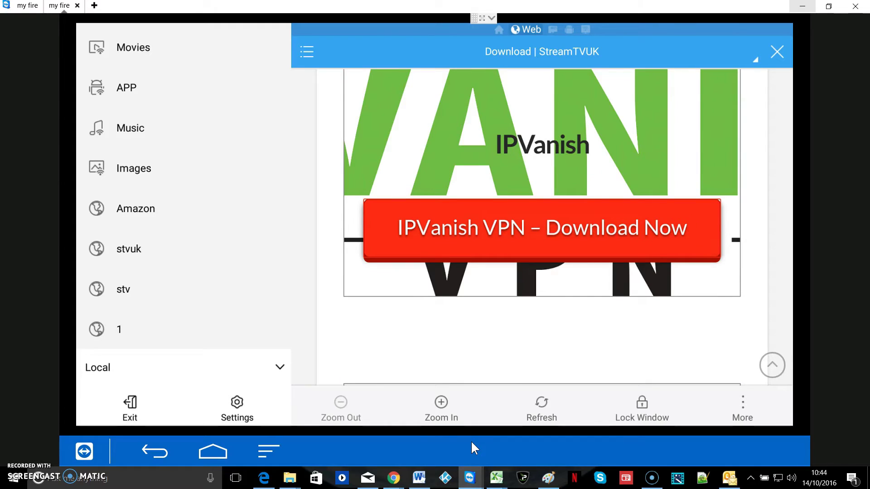
key("Up")
key("Up")
key("Up")
key("Up")
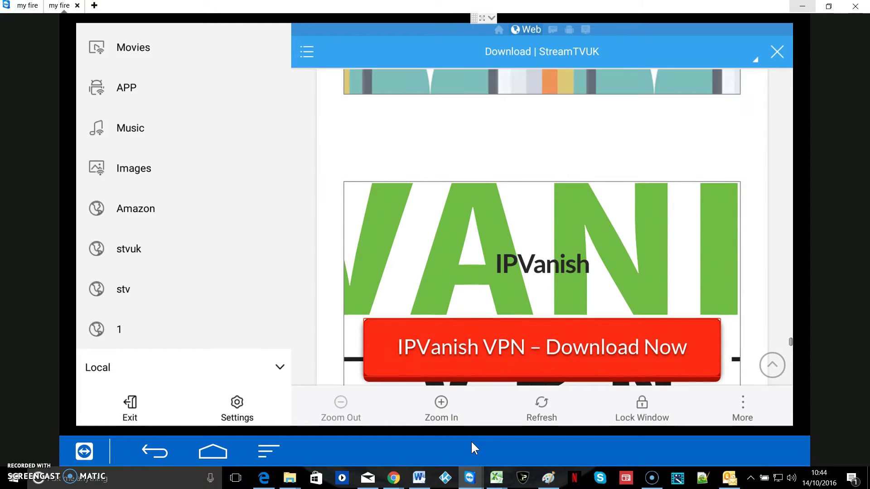
key("Up")
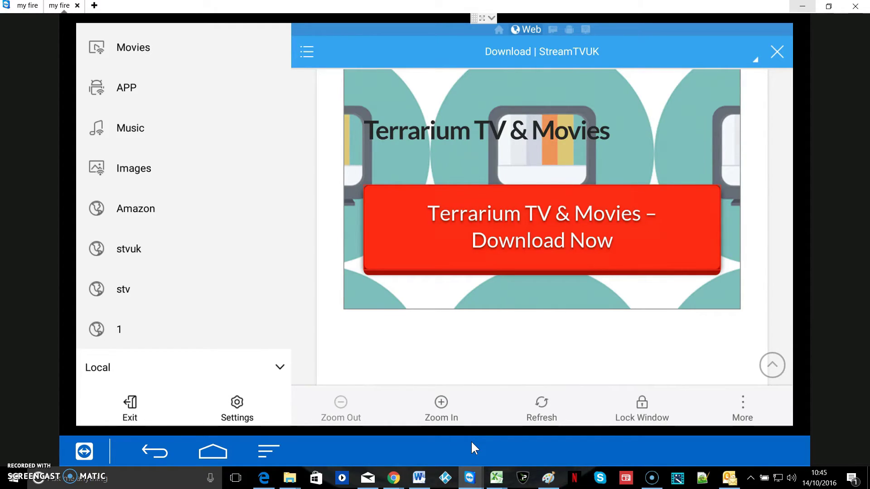
key("Down")
key("Down")
key("Down")
key("Down")
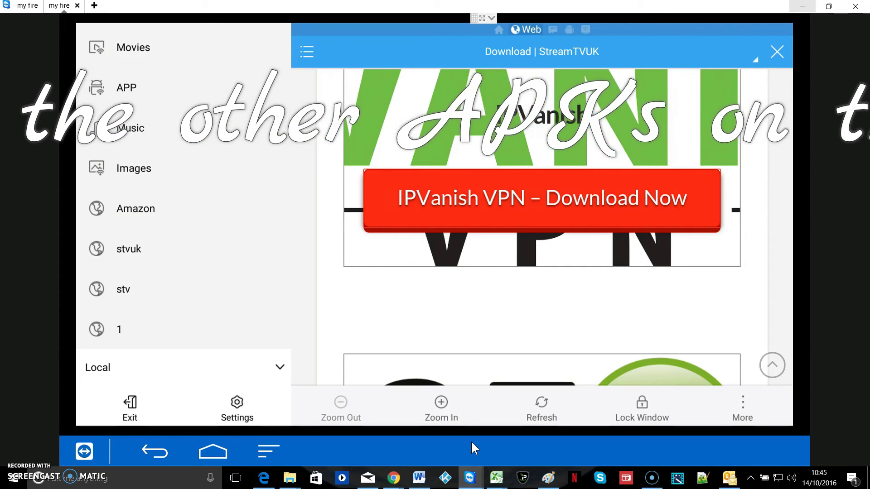
- Move focus off the page through the sidebar and bottom toolbar to the More option
key("Left")
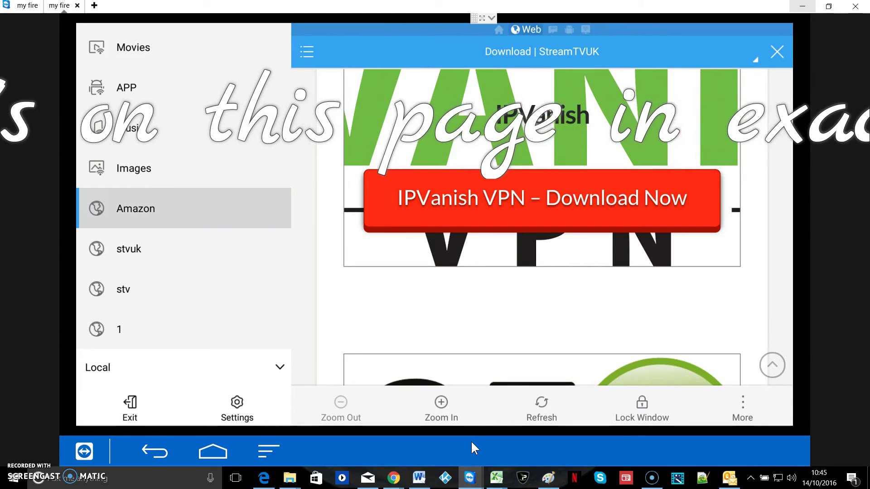
key("Down")
key("Down")
key("Down")
key("Down")
key("Down")
key("Down")
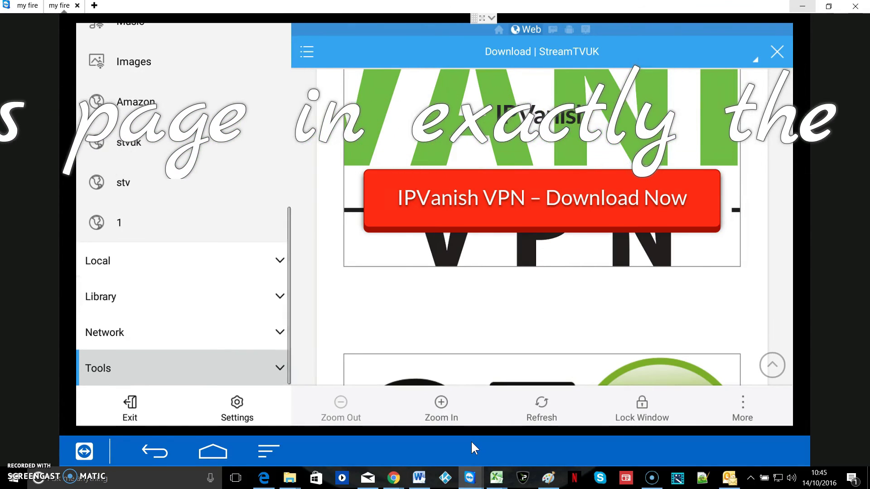
key("Right")
key("Right")
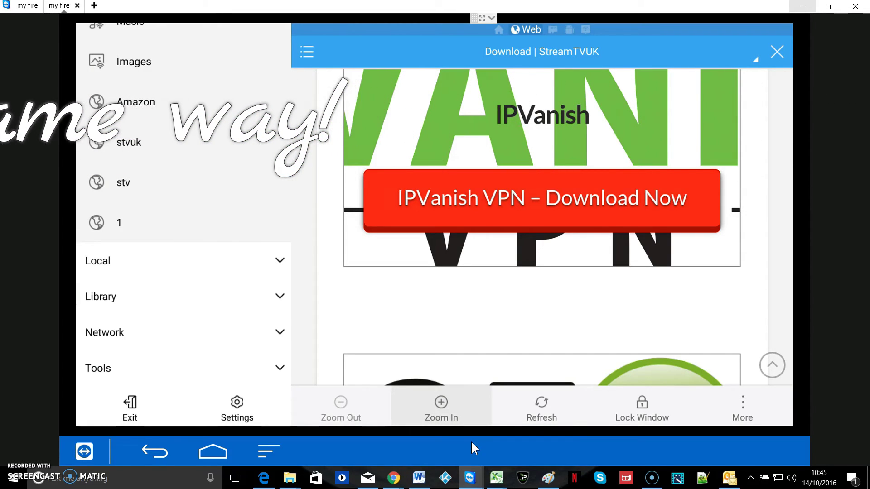
key("Right")
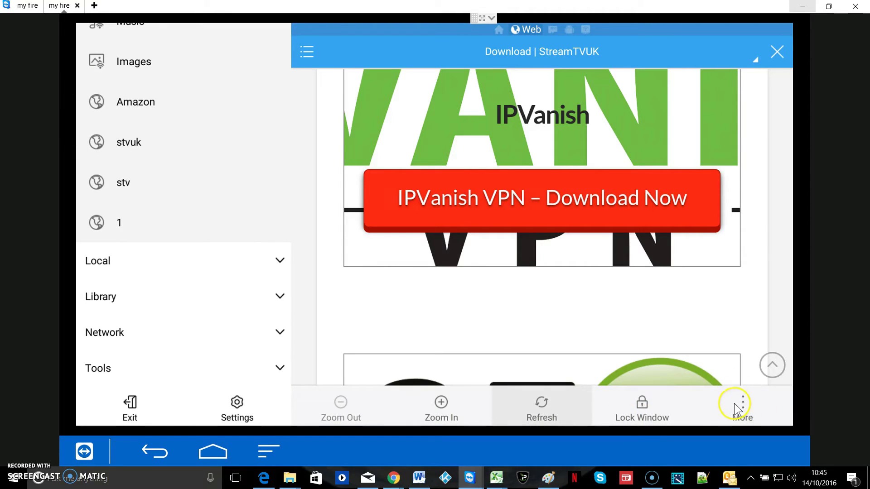
key("Right")
key("Right")
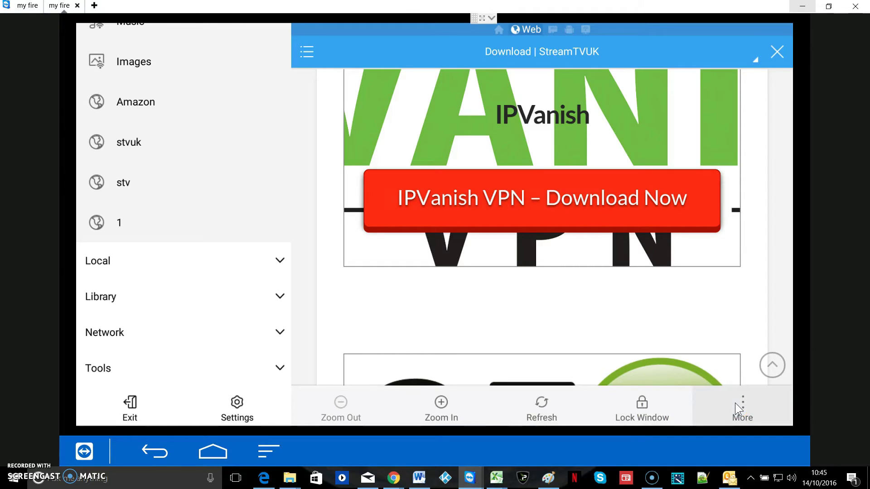
- Choose 'Open in browser' from the More menu to bring up the Open with app chooser
left_click(735, 403)
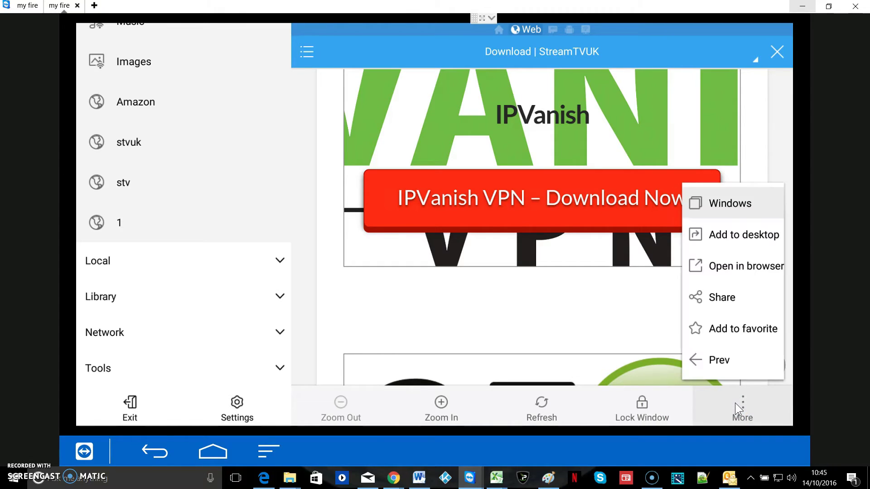
key("Down")
key("Down")
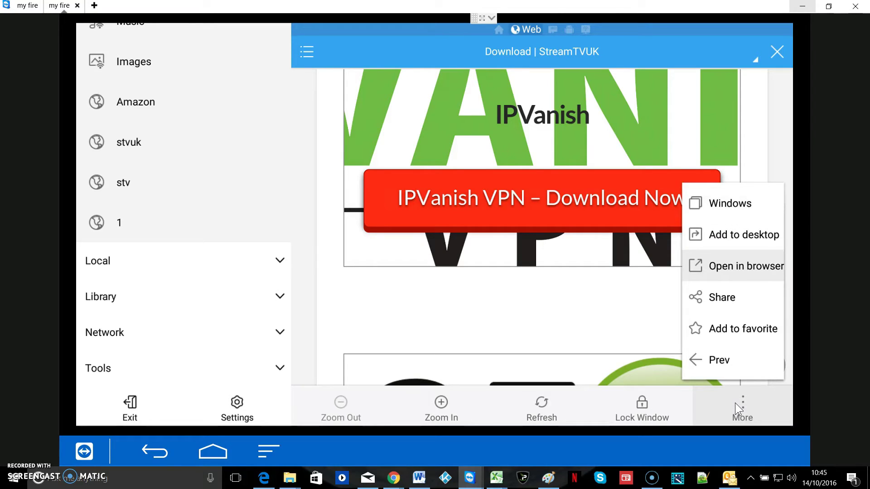
key("Return")
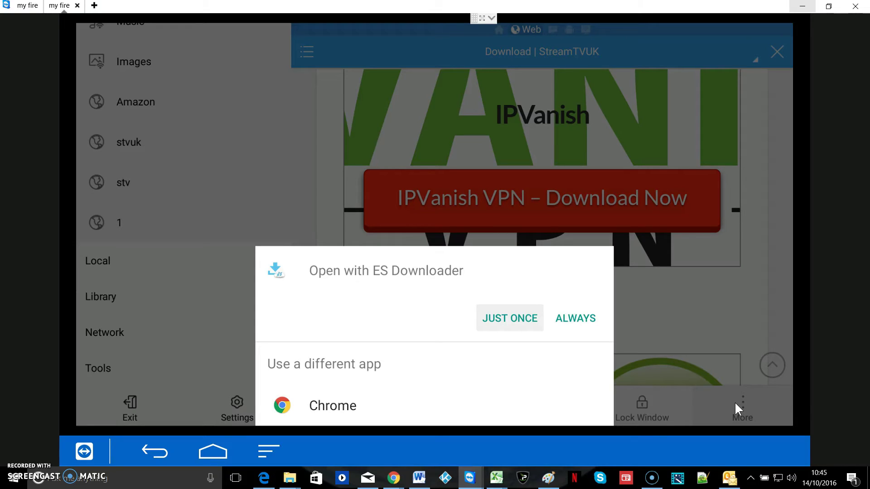
- Download the IPVanish apk using ES Downloader just this once
key("Down")
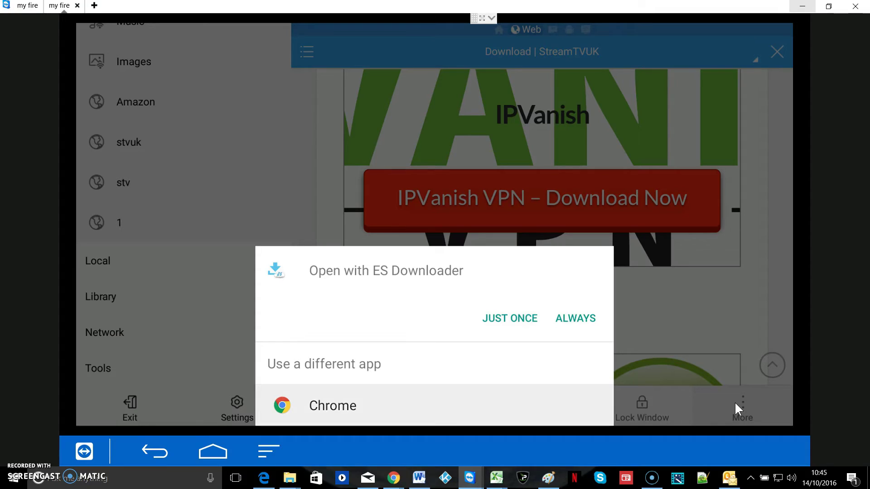
key("Up")
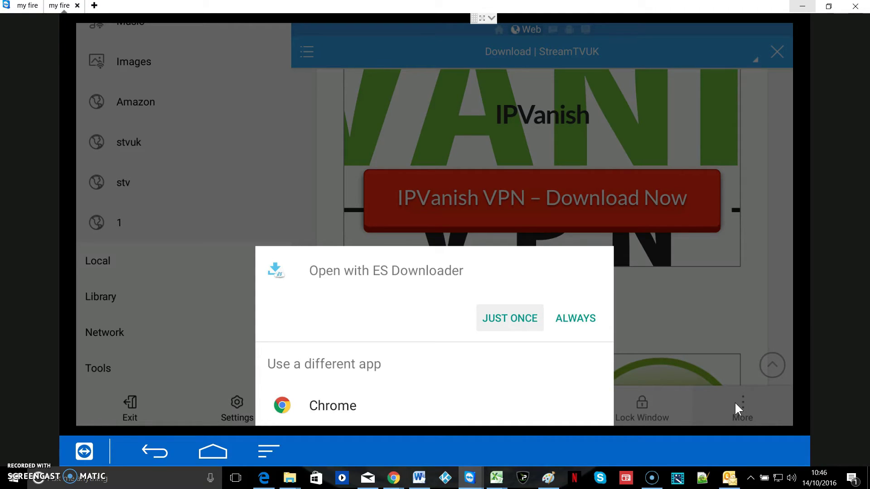
key("Return")
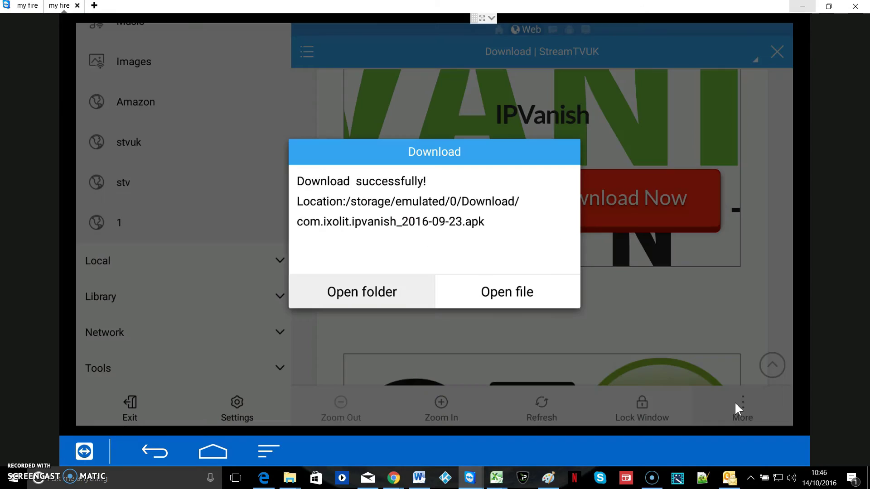
- Install the downloaded IPVanish apk with its permissions and launch the app
key("Right")
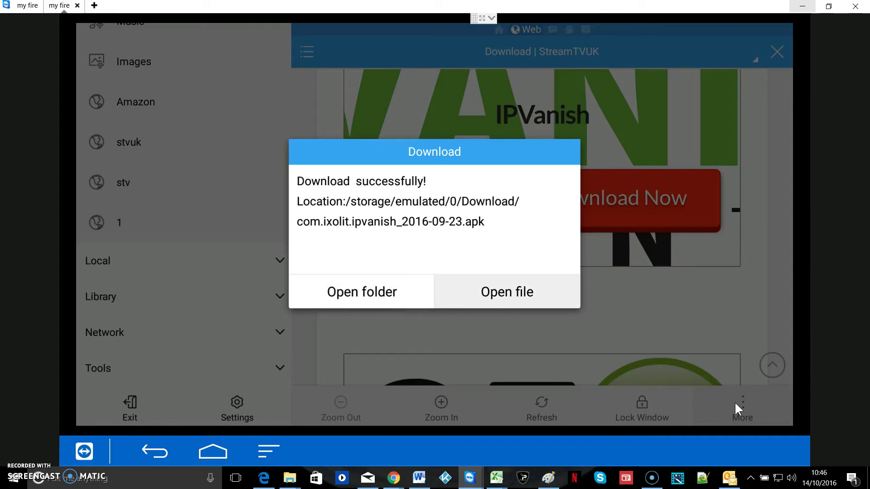
key("Return")
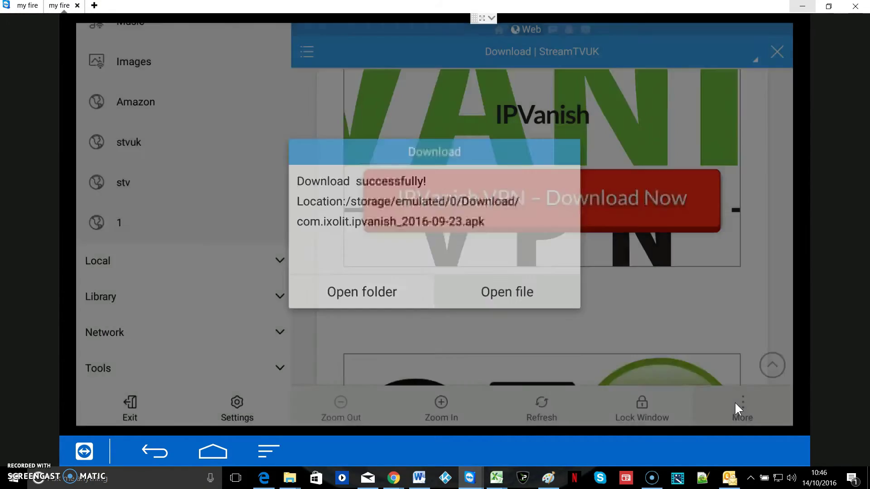
key("Right")
key("Right")
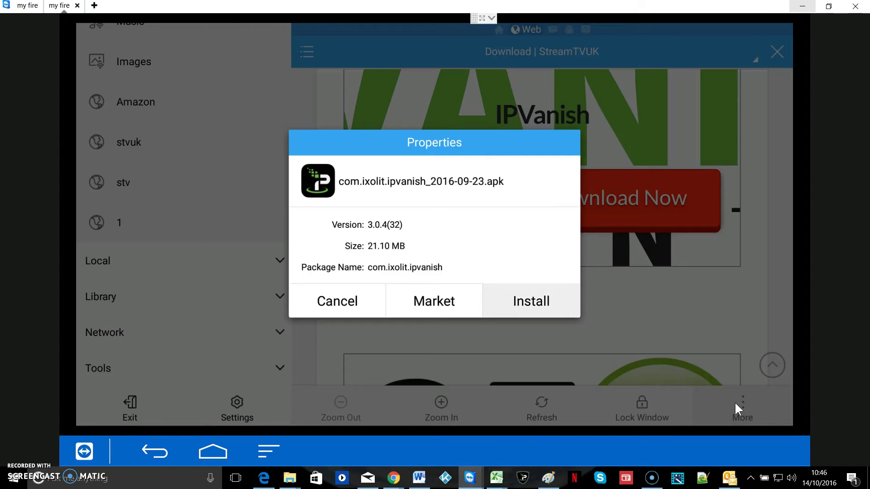
key("Return")
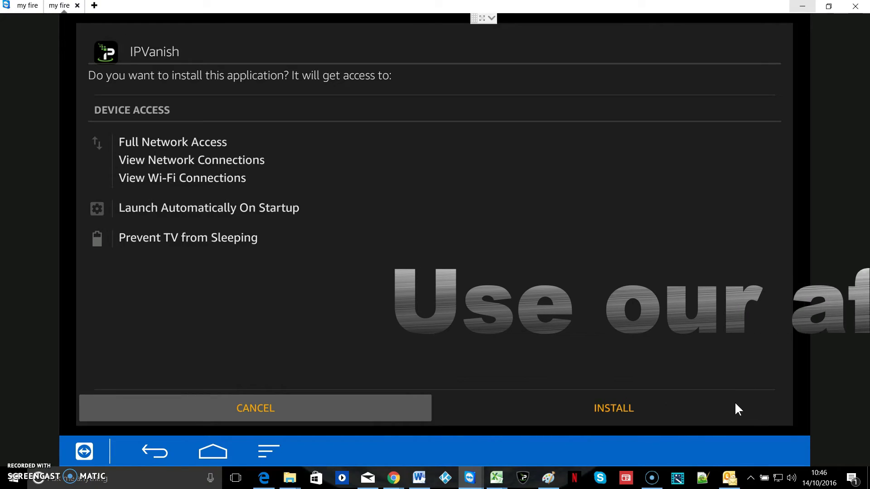
key("Right")
key("Return")
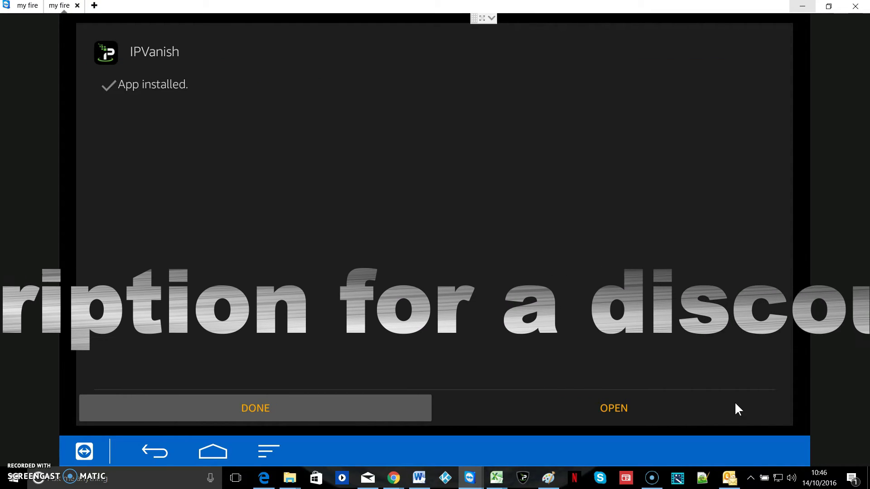
left_click(736, 403)
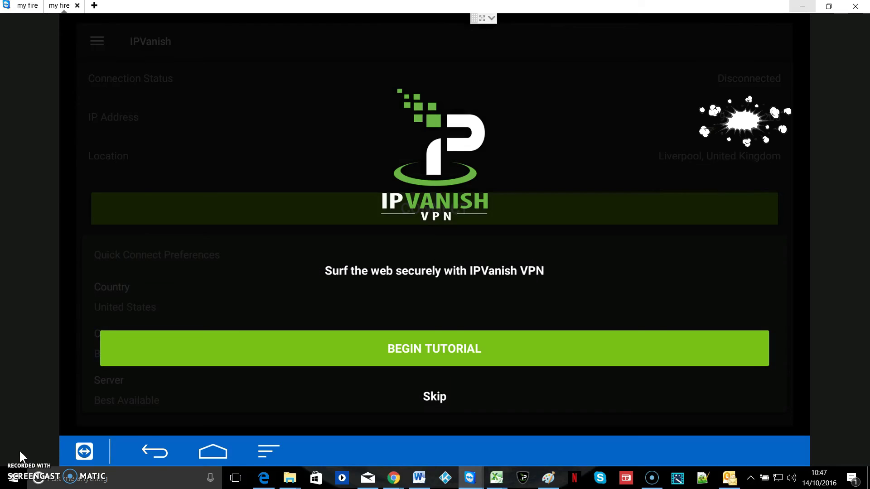
- Start the IPVanish tutorial and advance through its pages to the last one
key("Down")
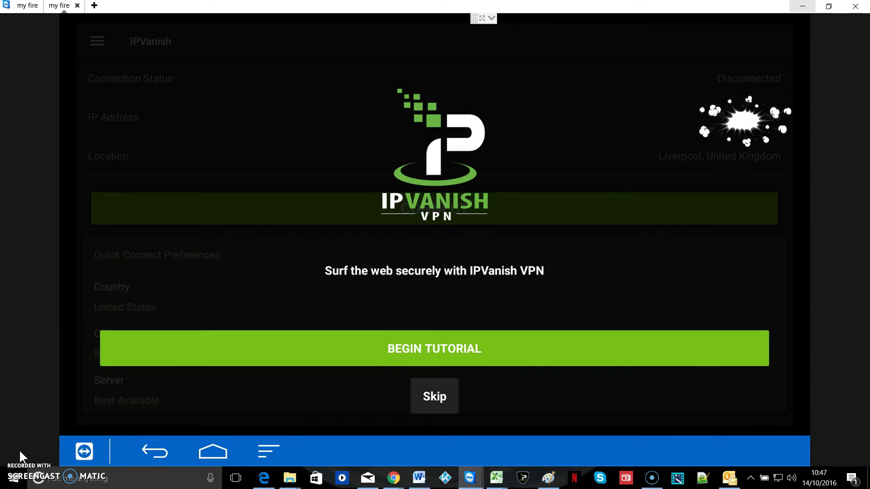
key("Up")
key("Return")
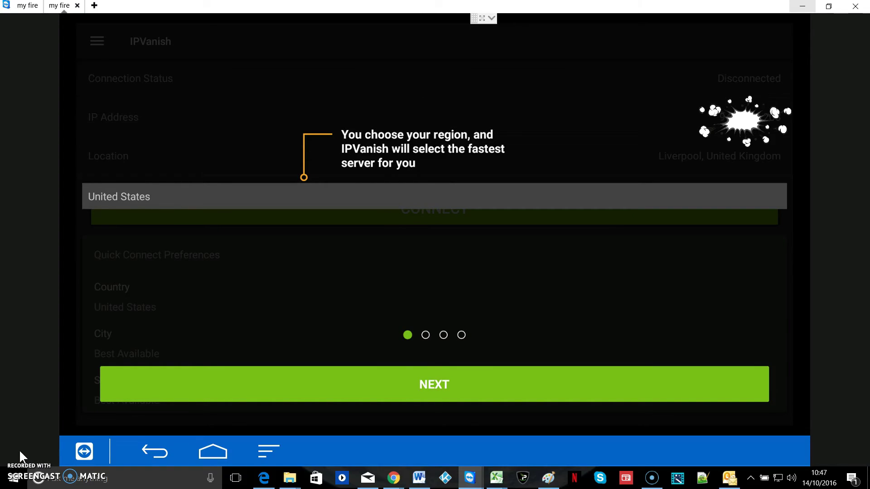
key("Return")
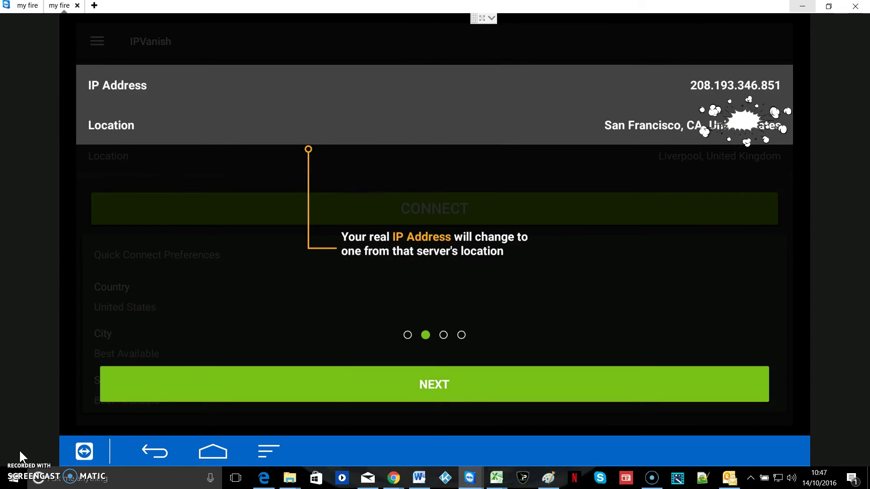
key("Return")
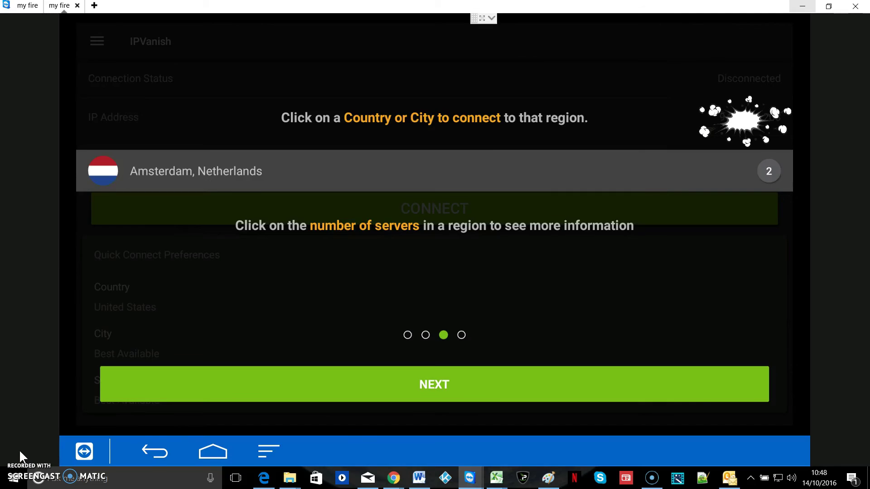
key("Return")
key("Return")
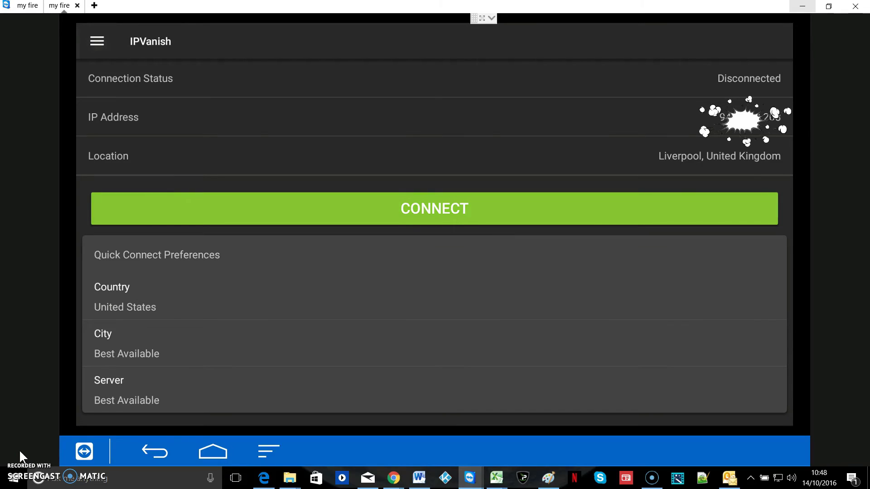
- Set the quick-connect Country preference to United States
key("Down")
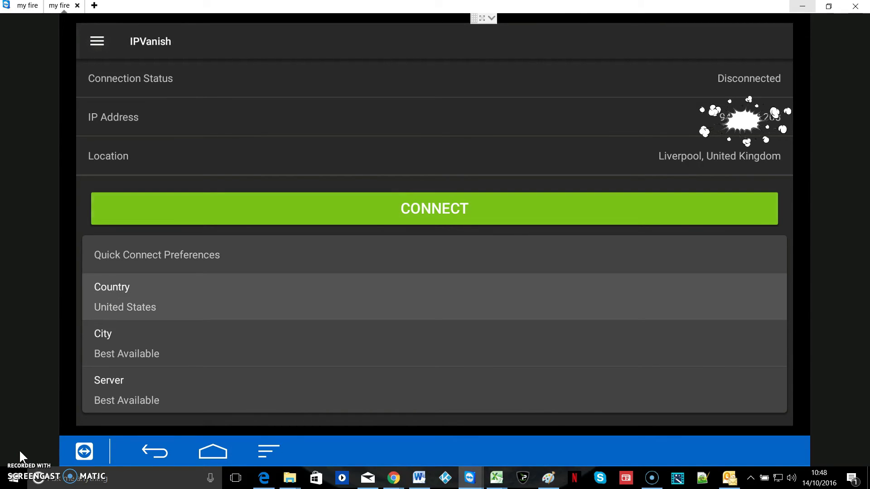
key("Down")
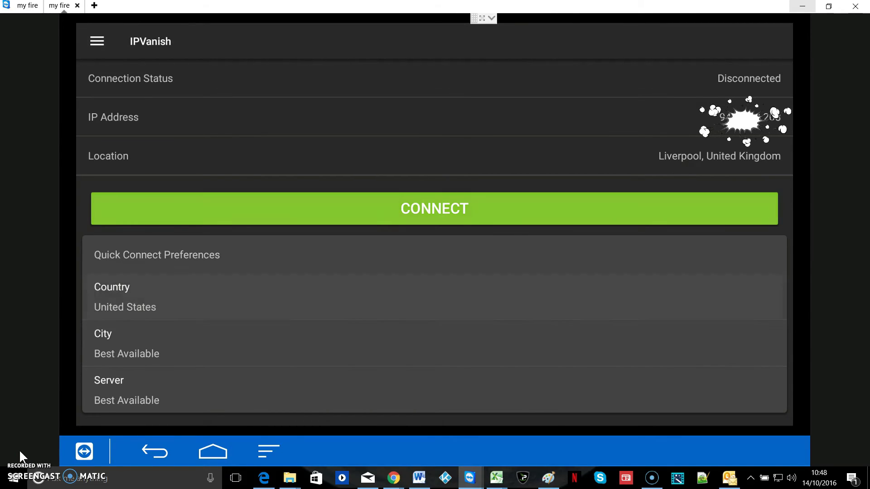
key("Up")
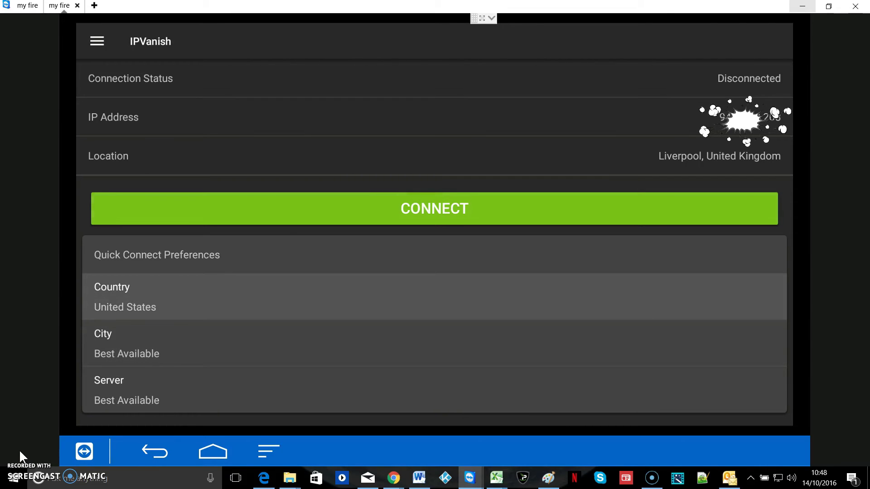
key("Return")
key("Down")
key("Down")
key("Down")
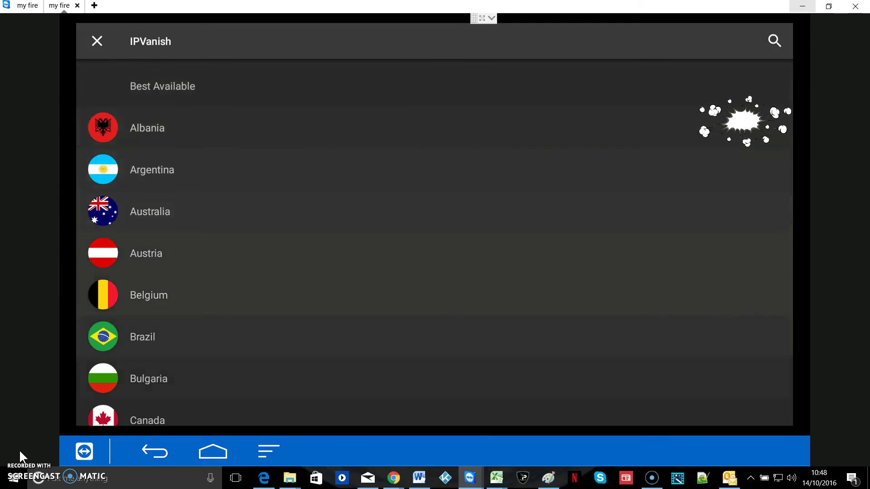
key("Down")
key("Down")
key("Down")
key("Down")
key("Down")
key("Down")
key("Down")
key("Down")
key("Down")
key("Down")
key("Down")
key("Down")
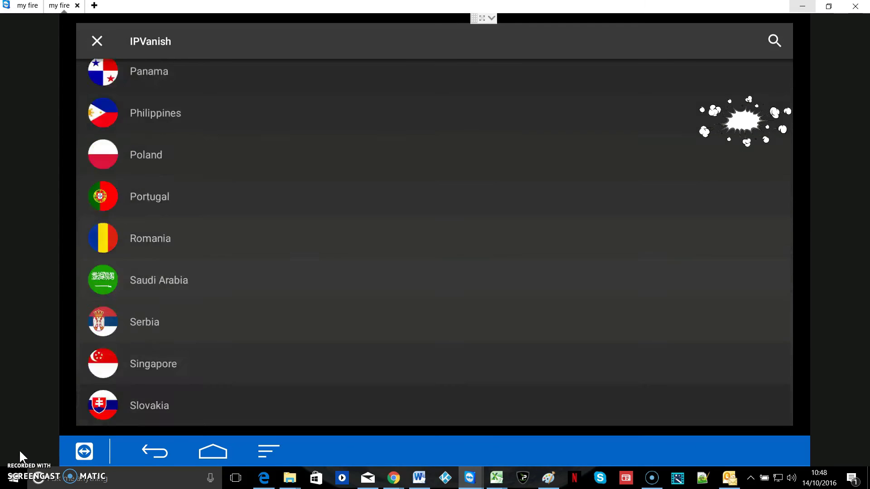
key("Down")
key("Down")
key("Down")
key("Down")
key("Down")
key("Down")
key("Down")
key("Up")
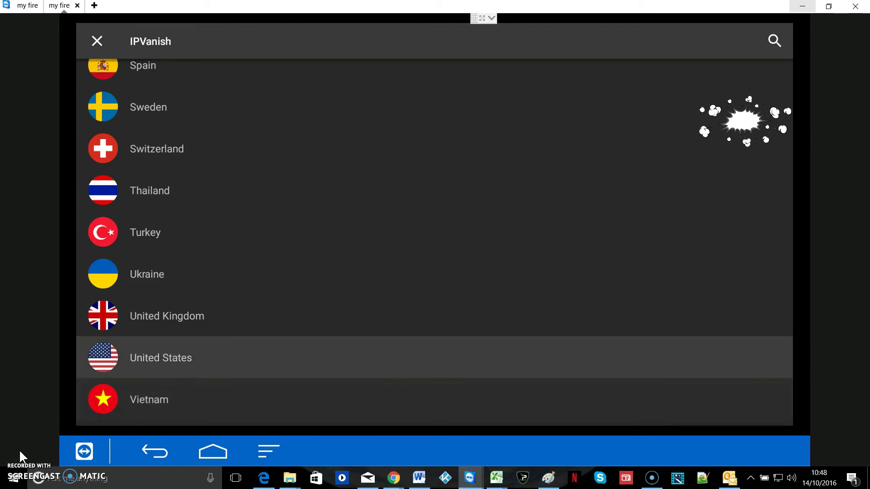
key("Return")
key("Down")
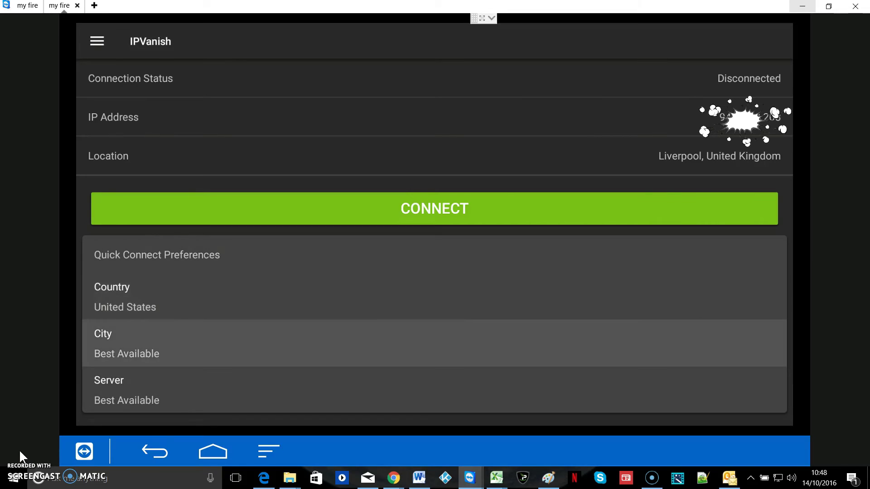
- Set the City preference to New York and start connecting to the VPN
key("Return")
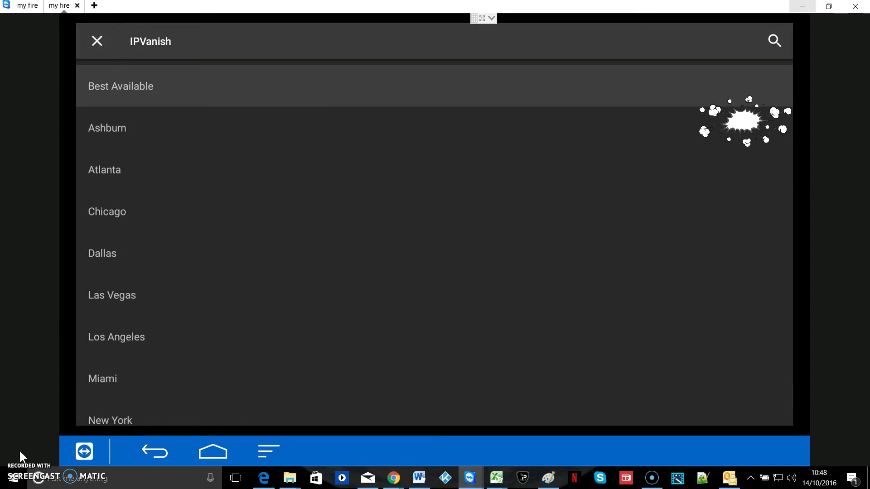
key("Down")
key("Down")
key("Down")
key("Down")
key("Down")
key("Down")
key("Up")
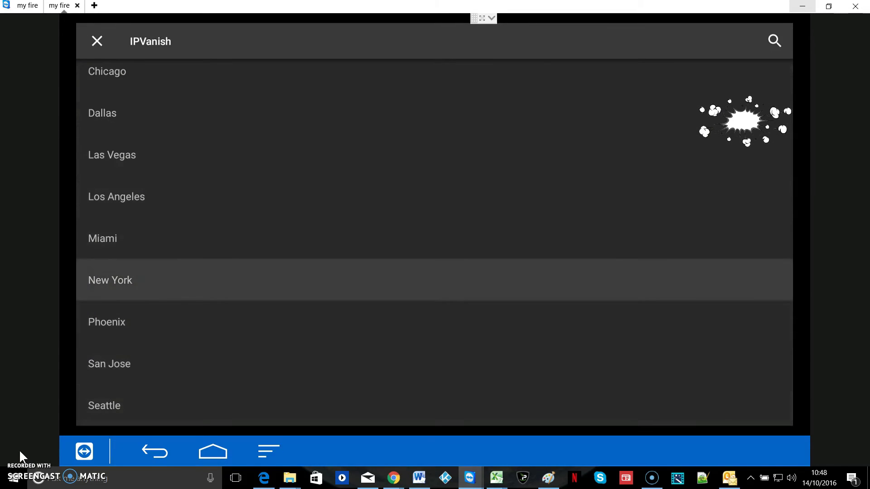
key("Return")
key("Up")
key("Up")
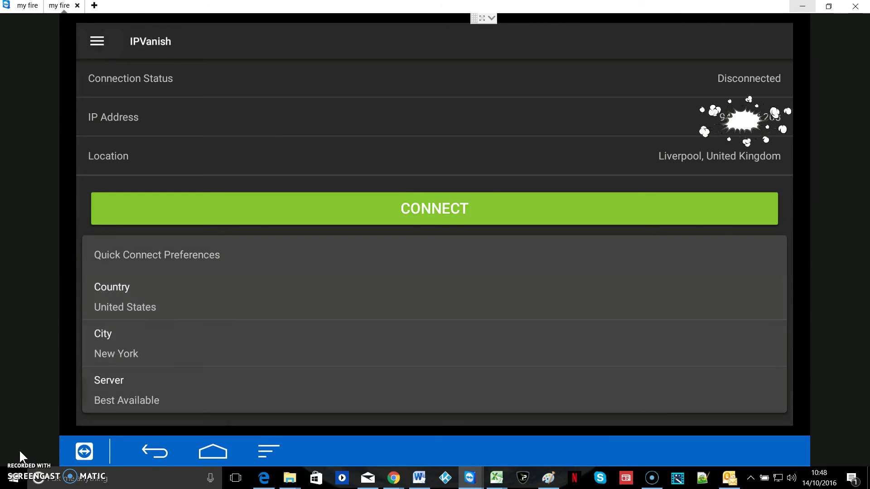
key("Up")
key("Down")
key("Return")
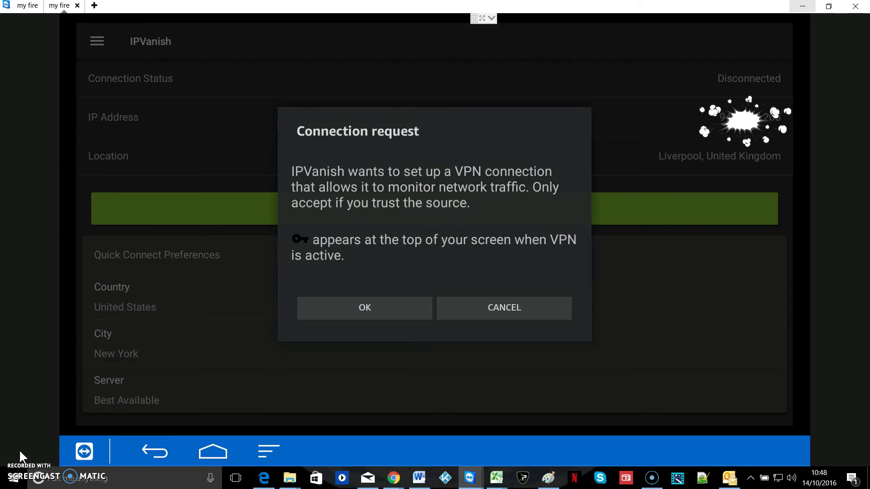
- Accept the VPN connection request so IPVanish connects to the New York server
key("Down")
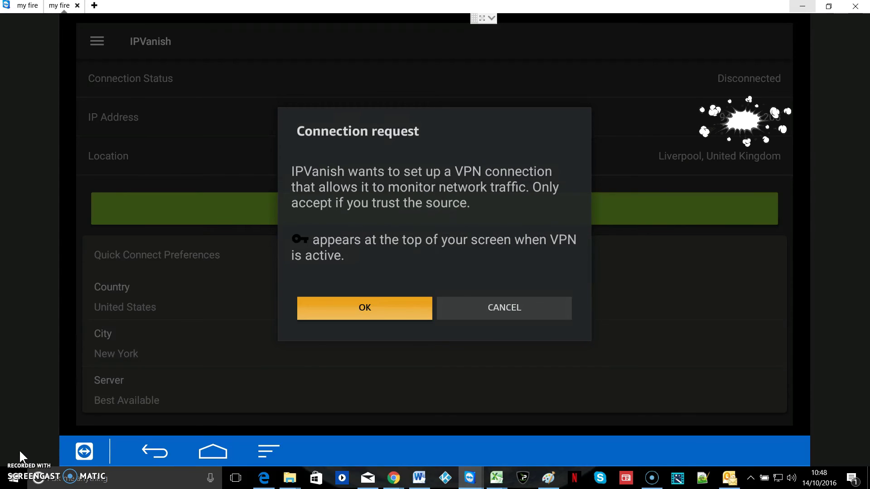
key("Return")
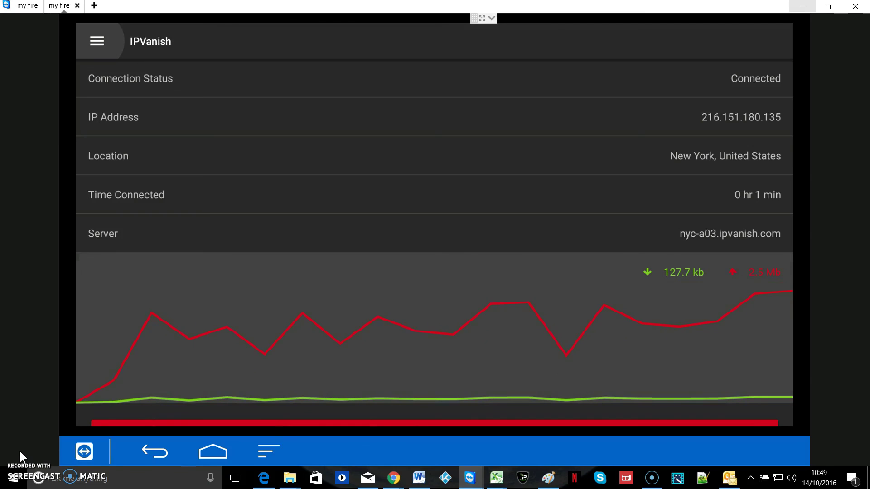
left_click(19, 451)
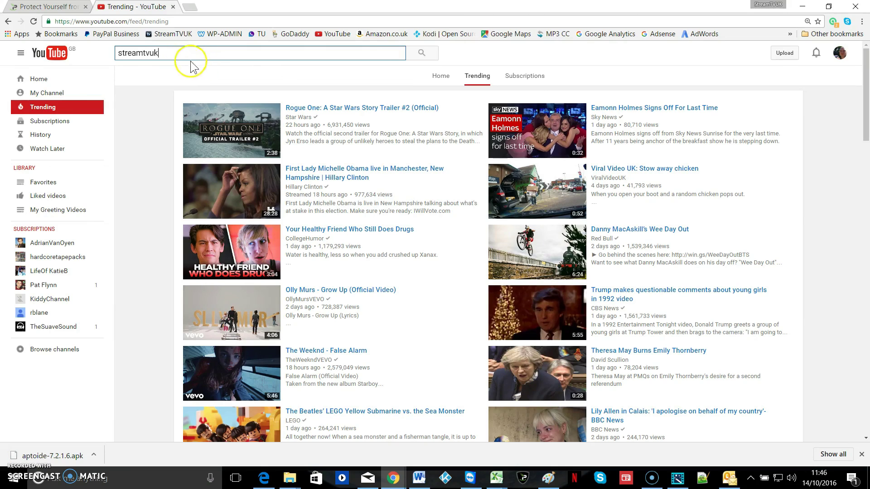
- Search streamtvuk, go to the StreamTVUK Richard channel and subscribe
left_click(420, 53)
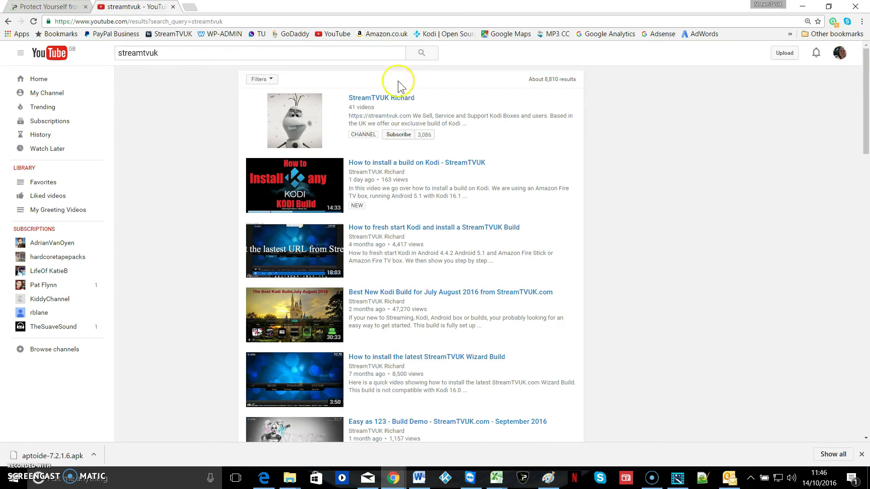
left_click(379, 101)
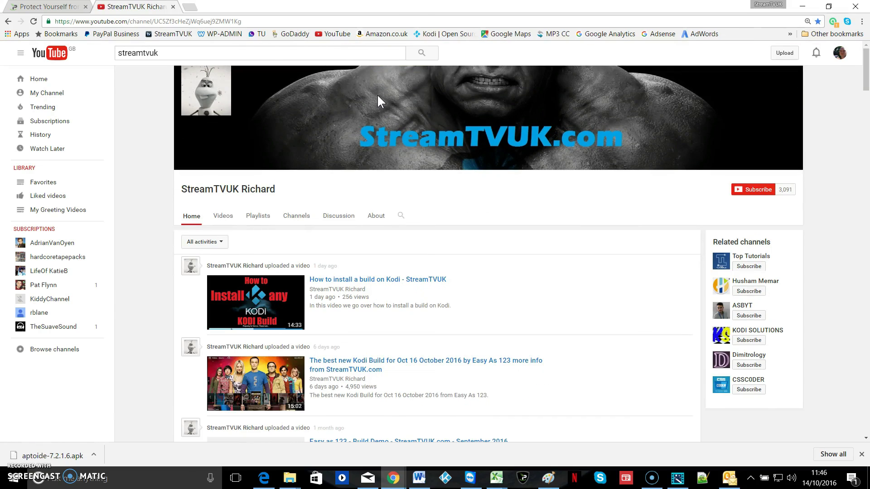
left_click(765, 190)
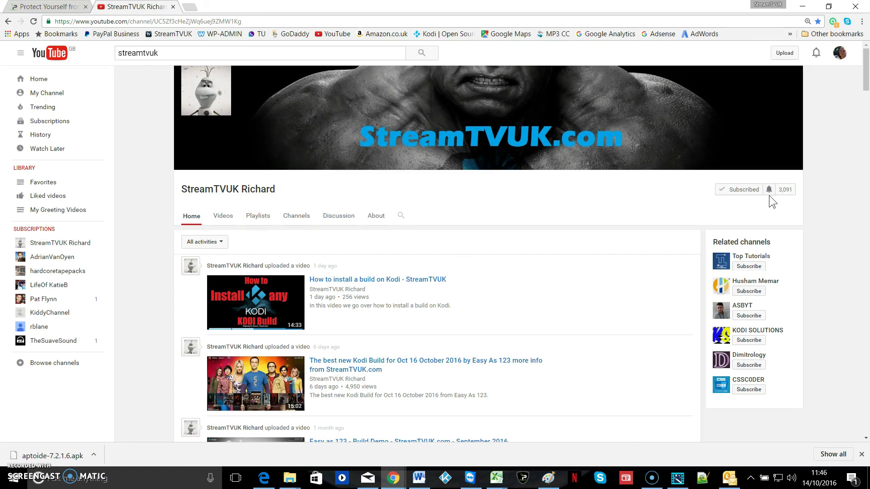
- Turn on 'Send me all notifications' for the channel and save
left_click(768, 190)
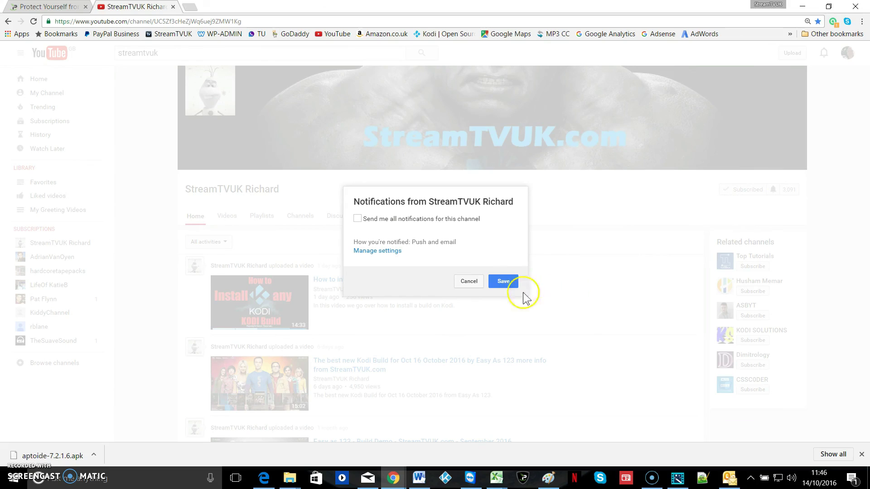
left_click(357, 219)
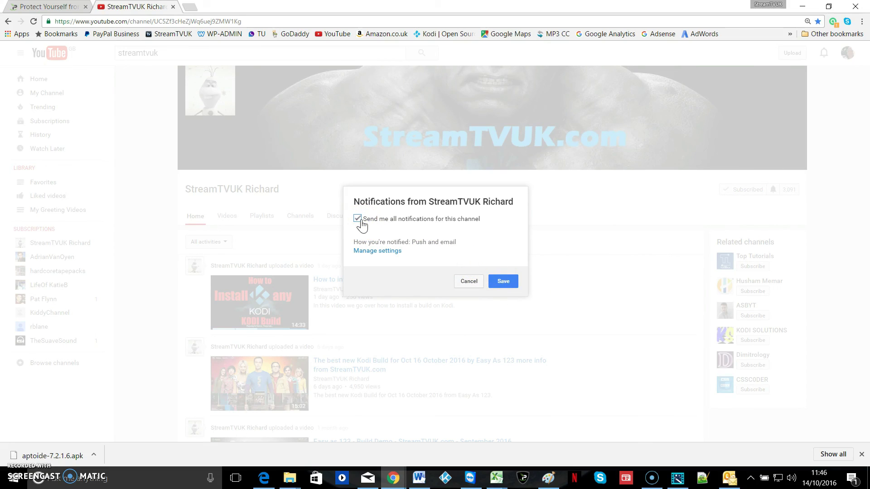
left_click(500, 284)
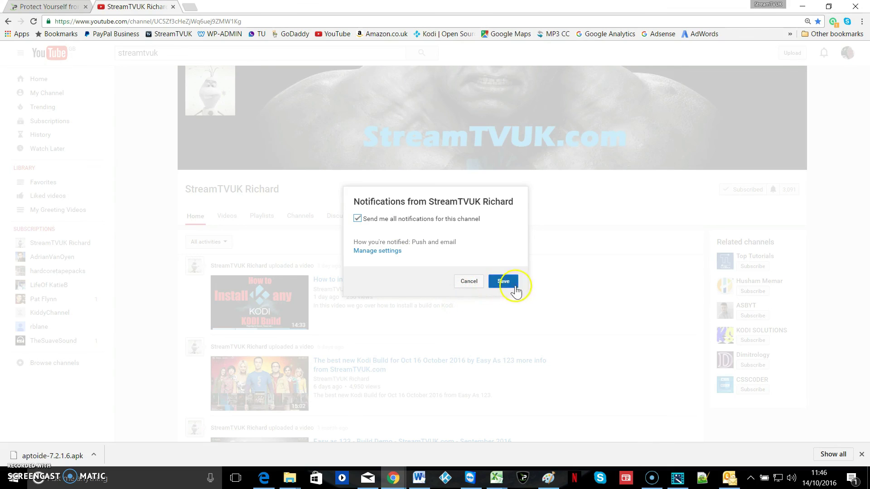